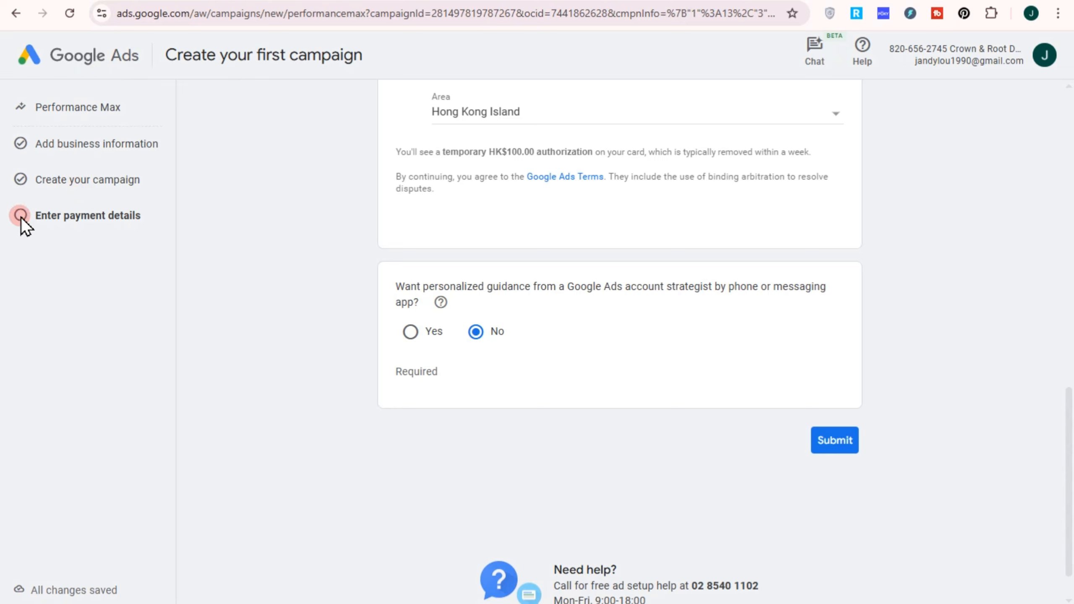
{"action": "scroll", "coordinate": [507, 415], "scroll_direction": "down", "scroll_amount": 1}
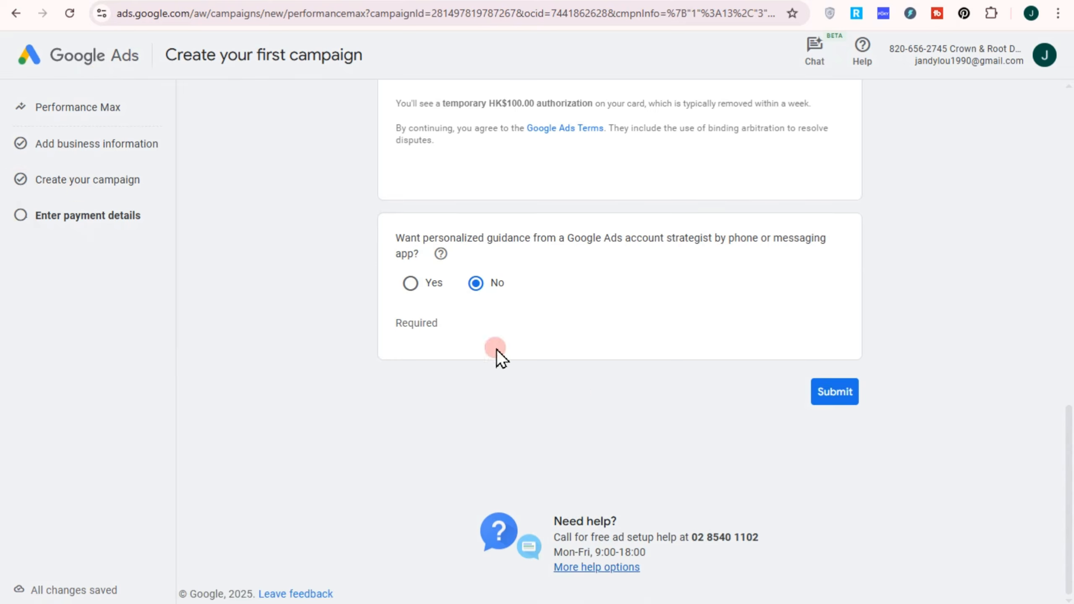
{"action": "scroll", "coordinate": [496, 358], "scroll_direction": "up", "scroll_amount": 15}
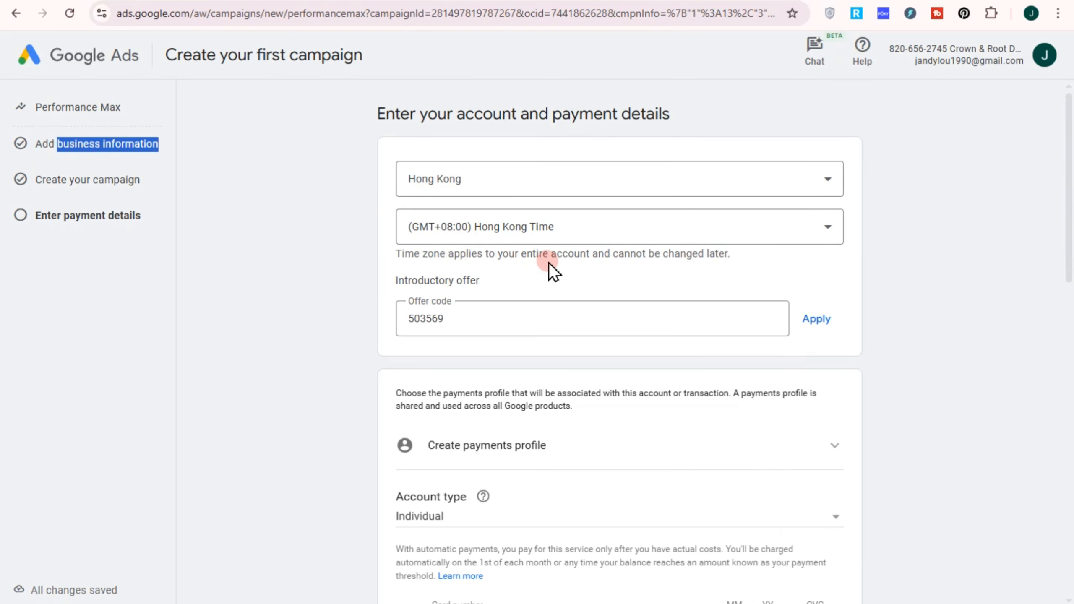
{"action": "key", "text": "alt"}
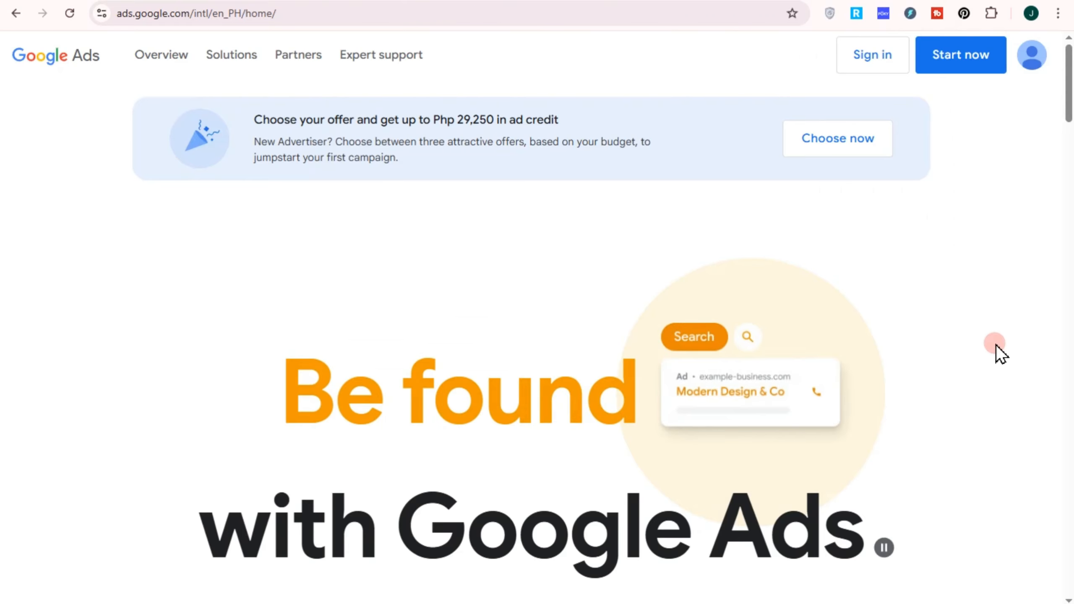
Step: Examine the Google Ads home page, including its ad types and the sign-up offers for a first campaign
{"action": "scroll", "coordinate": [979, 400], "scroll_direction": "down", "scroll_amount": 2}
{"action": "scroll", "coordinate": [979, 400], "scroll_direction": "up", "scroll_amount": 2}
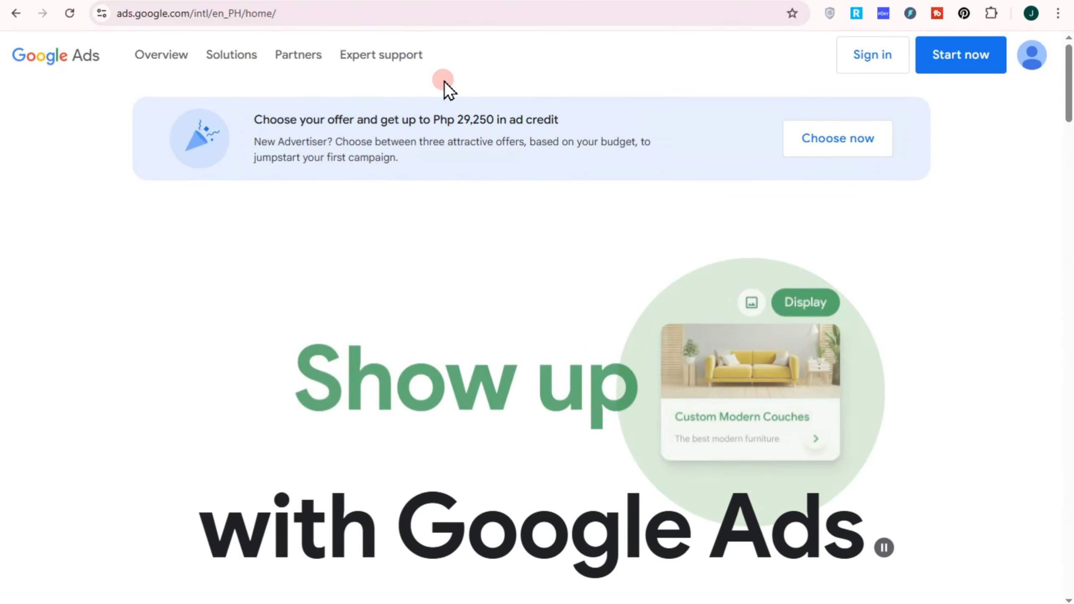
{"action": "scroll", "coordinate": [908, 296], "scroll_direction": "down", "scroll_amount": 15}
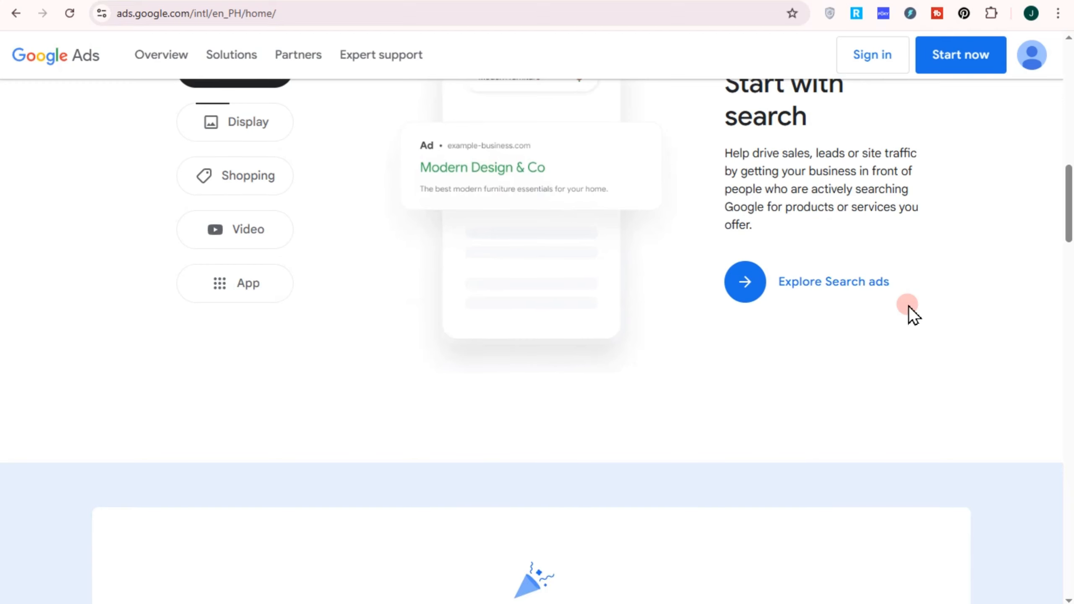
{"action": "scroll", "coordinate": [908, 305], "scroll_direction": "down", "scroll_amount": 12}
{"action": "scroll", "coordinate": [907, 306], "scroll_direction": "up", "scroll_amount": 11}
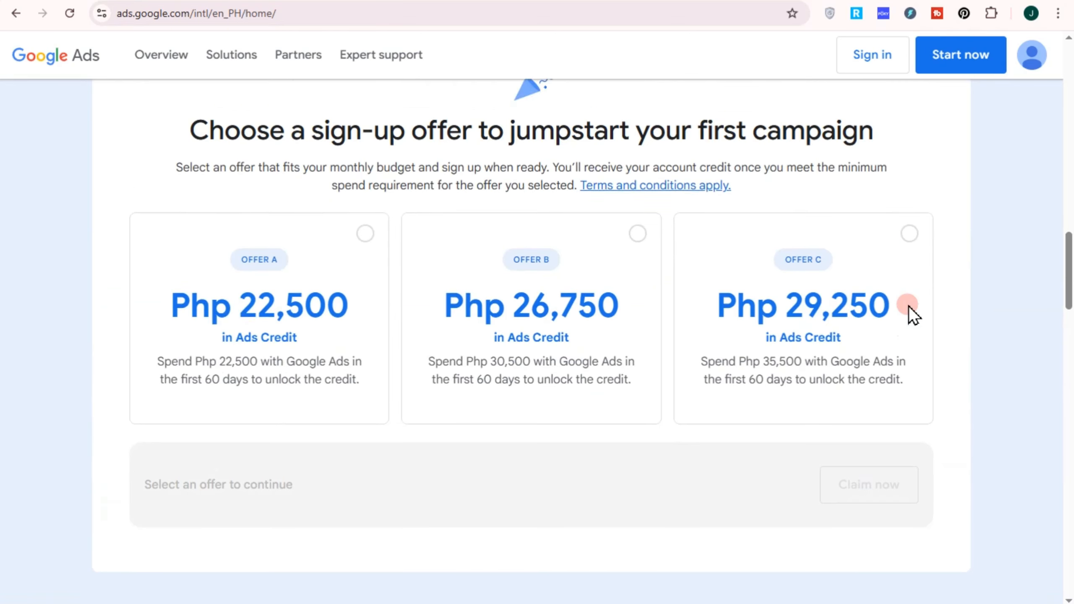
{"action": "scroll", "coordinate": [908, 305], "scroll_direction": "up", "scroll_amount": 1}
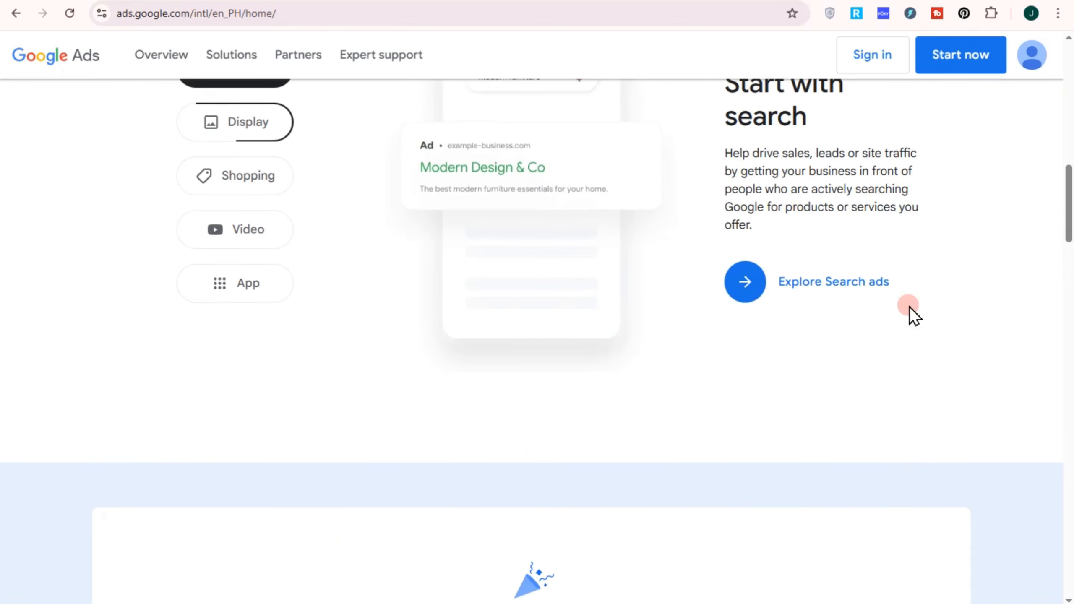
{"action": "scroll", "coordinate": [909, 306], "scroll_direction": "up", "scroll_amount": 3}
{"action": "scroll", "coordinate": [909, 307], "scroll_direction": "down", "scroll_amount": 3}
{"action": "scroll", "coordinate": [910, 306], "scroll_direction": "up", "scroll_amount": 10}
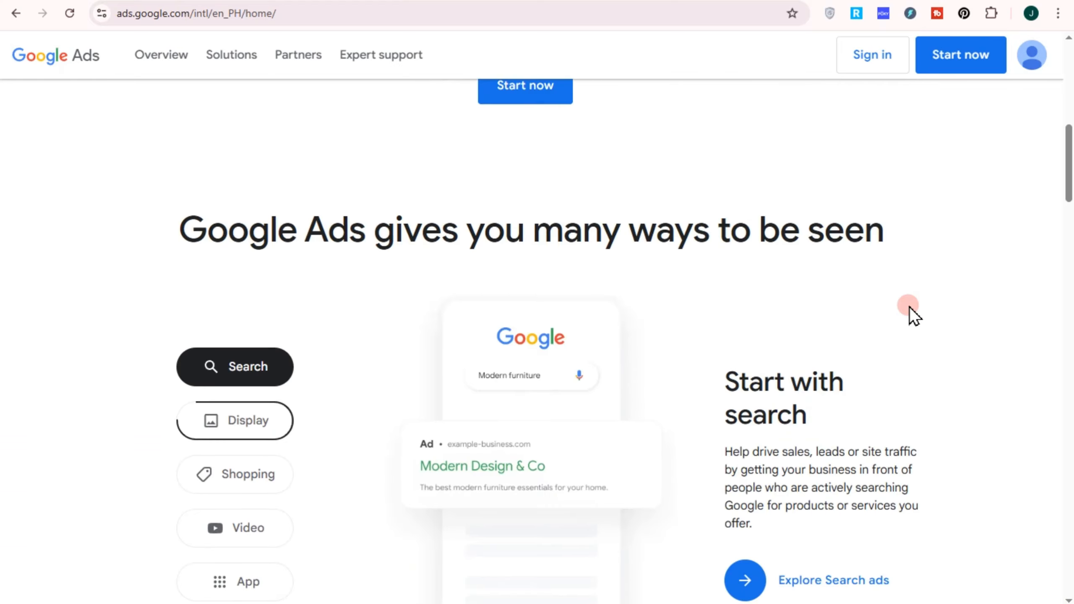
{"action": "scroll", "coordinate": [909, 306], "scroll_direction": "up", "scroll_amount": 13}
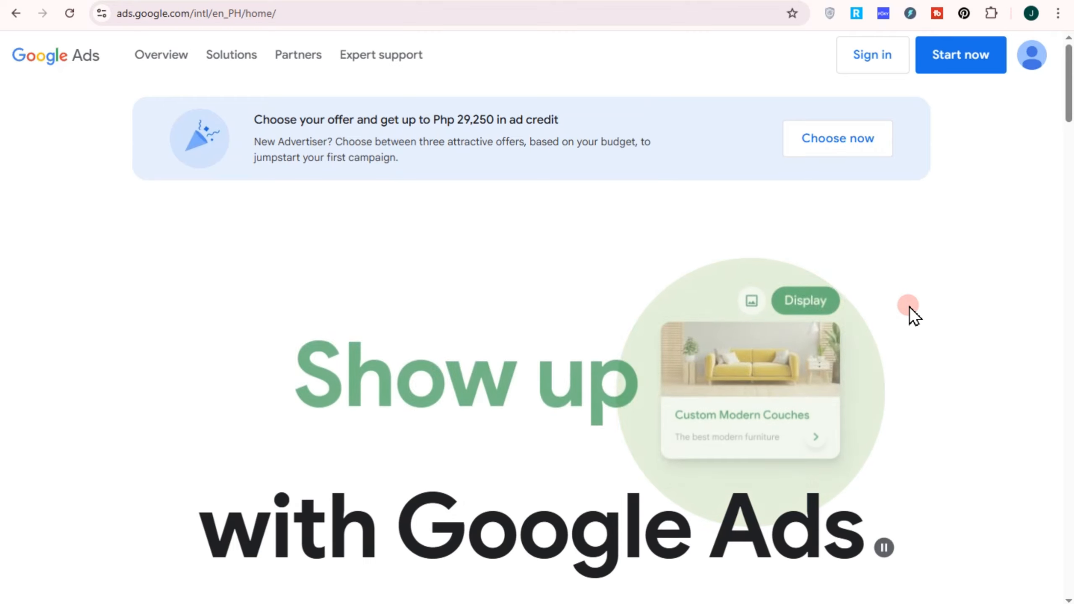
{"action": "scroll", "coordinate": [821, 277], "scroll_direction": "down", "scroll_amount": 1}
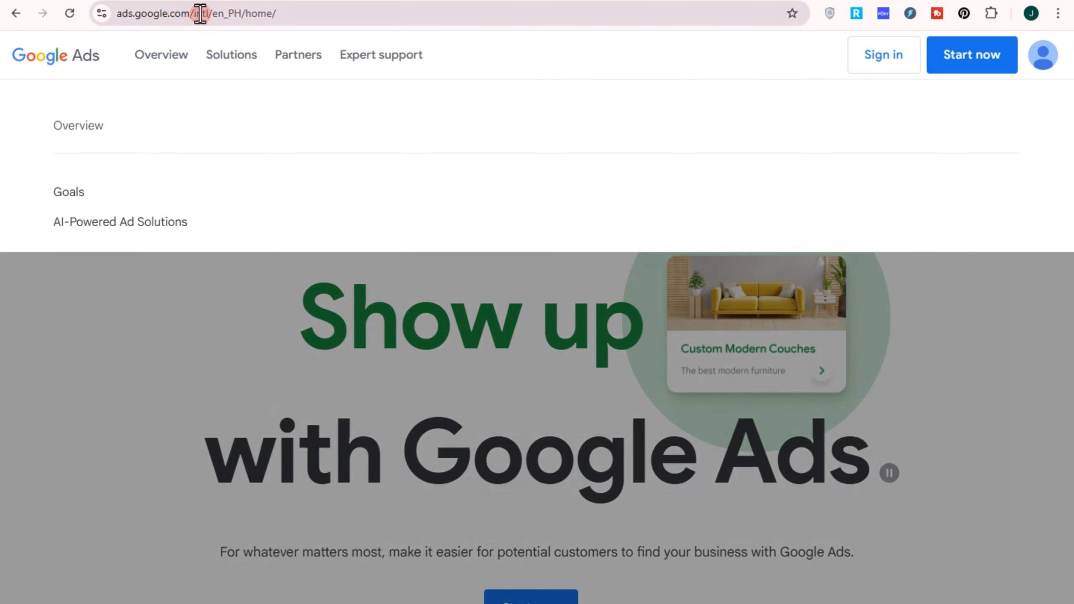
{"action": "left_click", "coordinate": [241, 15]}
{"action": "left_click_drag", "start_coordinate": [241, 15], "coordinate": [312, 28]}
{"action": "key", "text": "BackSpace"}
{"action": "key", "text": "BackSpace"}
{"action": "key", "text": "BackSpace"}
{"action": "key", "text": "BackSpace"}
{"action": "key", "text": "BackSpace"}
{"action": "key", "text": "BackSpace"}
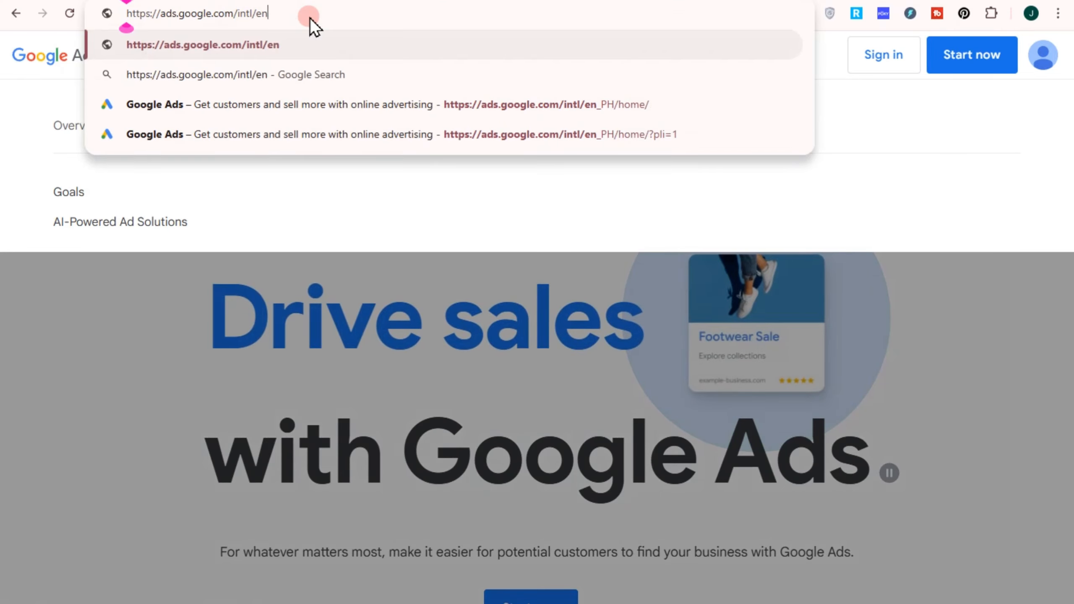
{"action": "key", "text": "BackSpace"}
{"action": "key", "text": "BackSpace"}
{"action": "key", "text": "BackSpace"}
{"action": "key", "text": "BackSpace"}
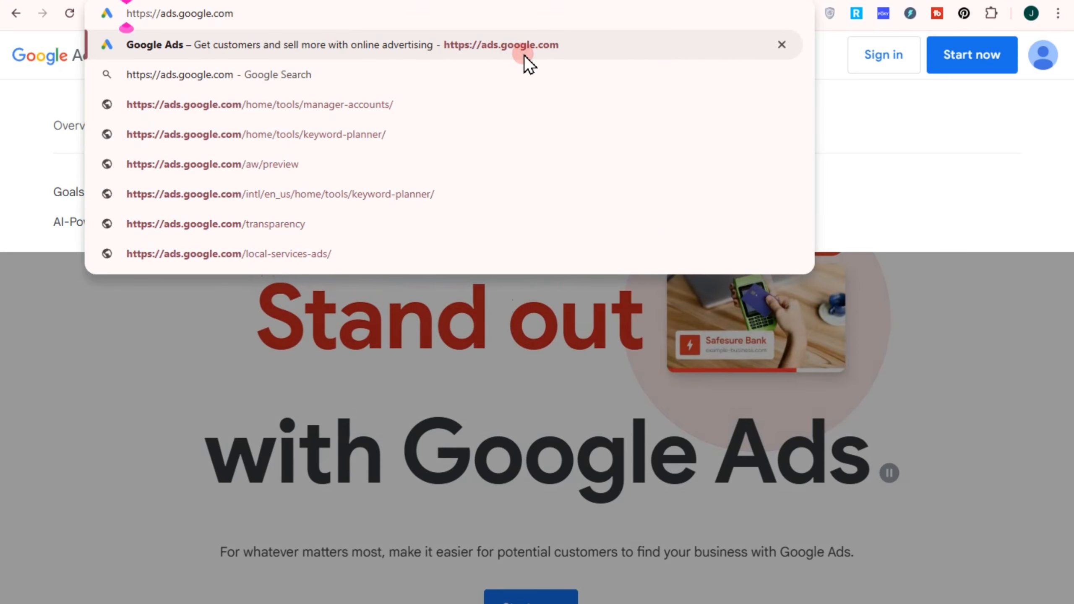
{"action": "left_click", "coordinate": [922, 179]}
{"action": "left_click", "coordinate": [961, 52]}
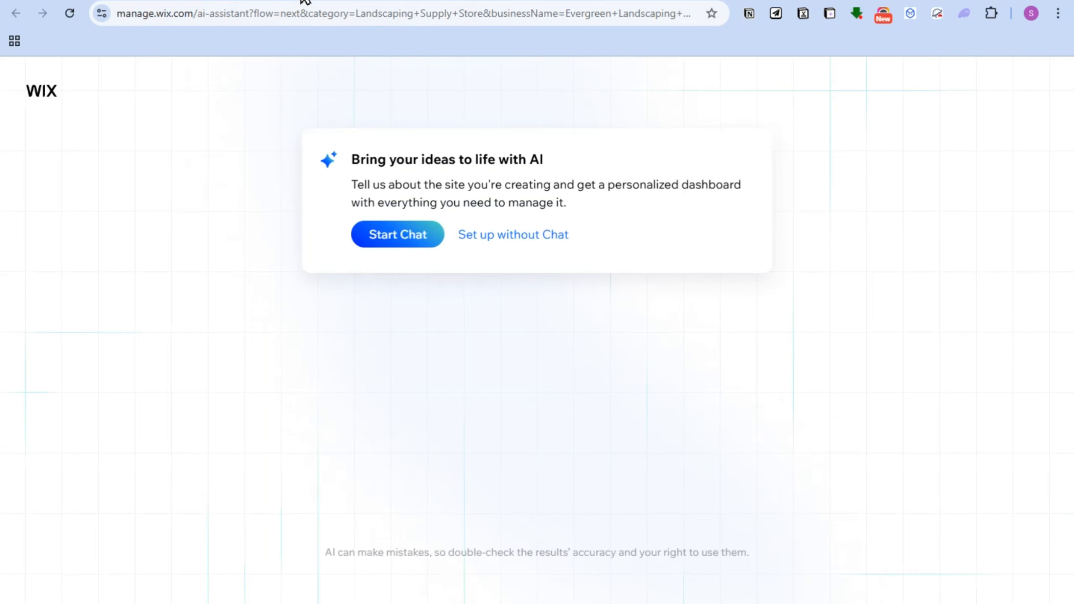
Step: In Wix, set up the site without chat and choose Taxi Service as the website type
{"action": "left_click", "coordinate": [520, 240]}
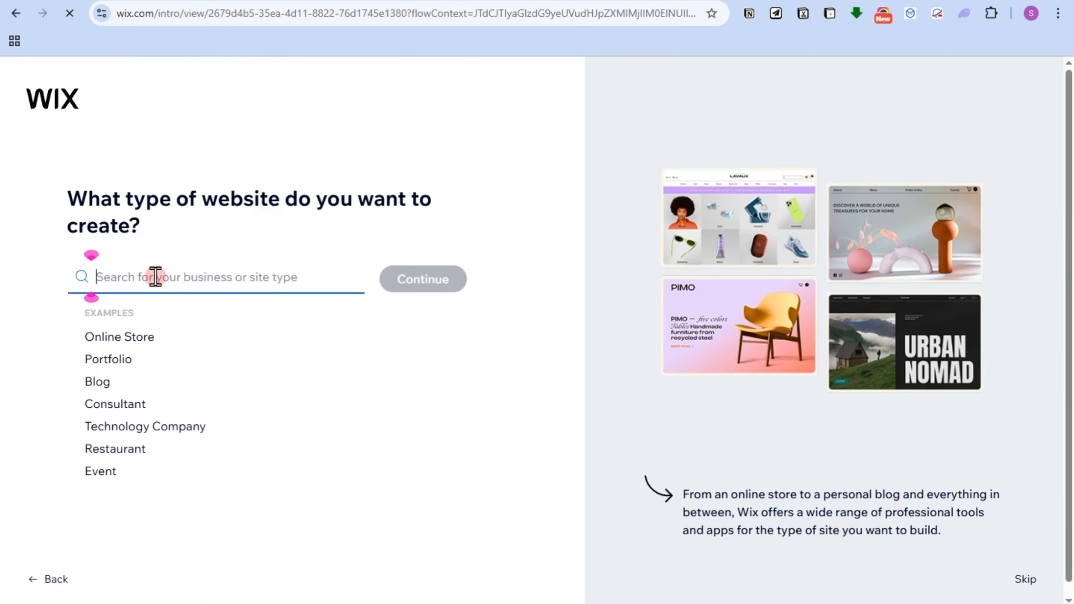
{"action": "type", "text": "taxi"}
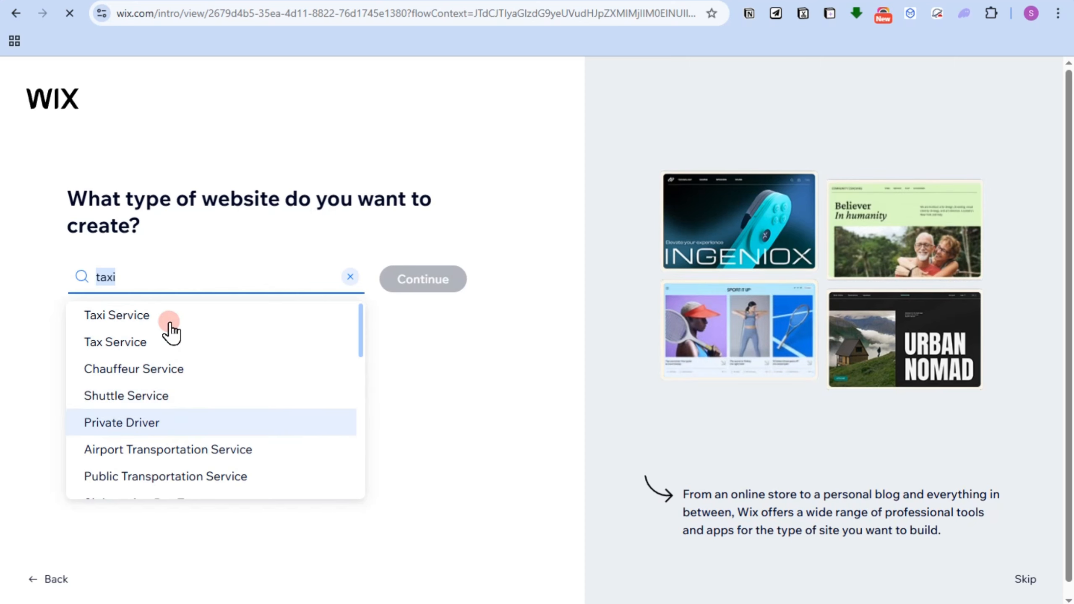
{"action": "left_click", "coordinate": [169, 322]}
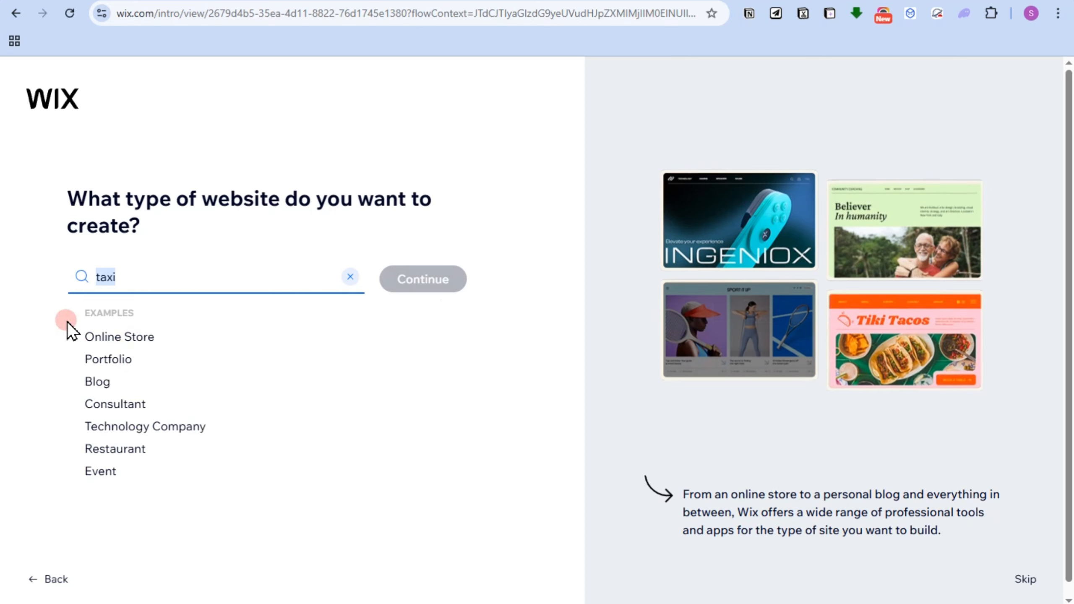
{"action": "left_click", "coordinate": [428, 281]}
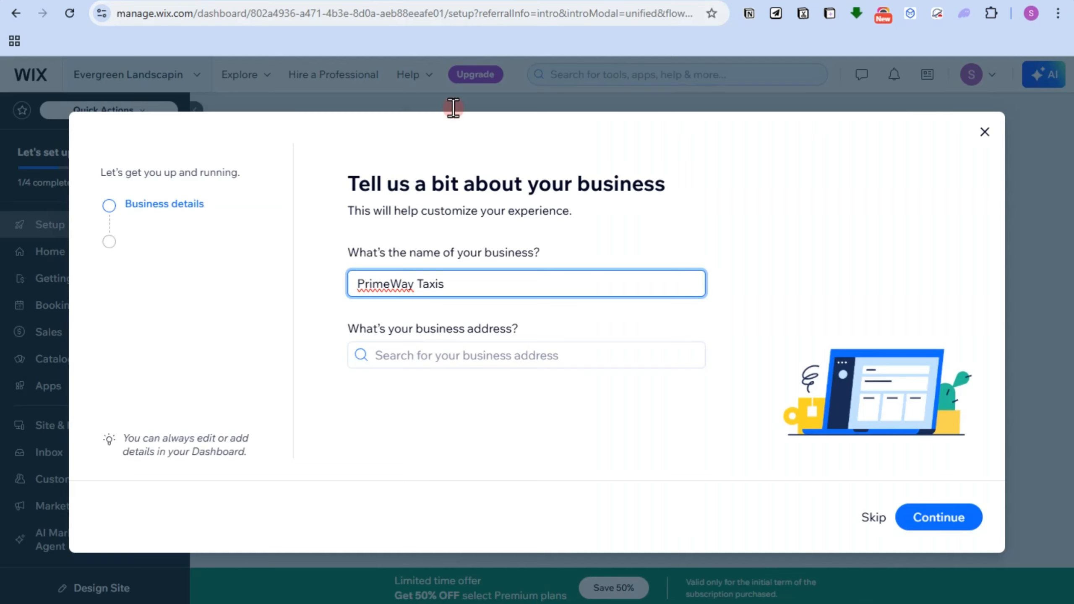
Step: Enter PrimeWay Taxis as the business name and proceed with the business setup
{"action": "left_click", "coordinate": [380, 274]}
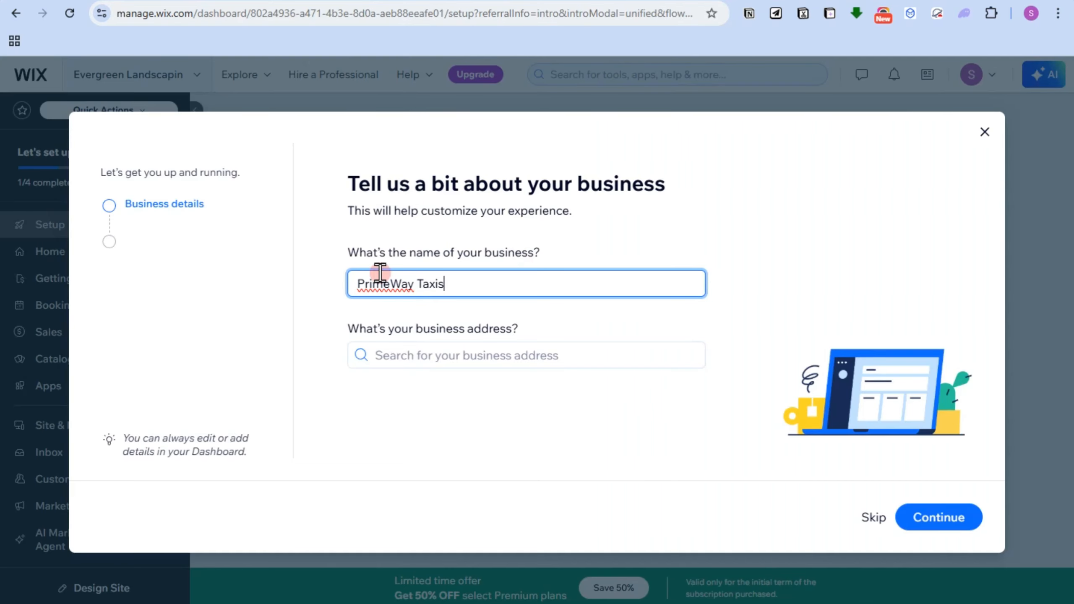
{"action": "left_click", "coordinate": [937, 517]}
Step: Add the services Private Car Pickup, Airport Transportation, Taxi Service, Daily Rate and One Way Ride
{"action": "left_click", "coordinate": [373, 305]}
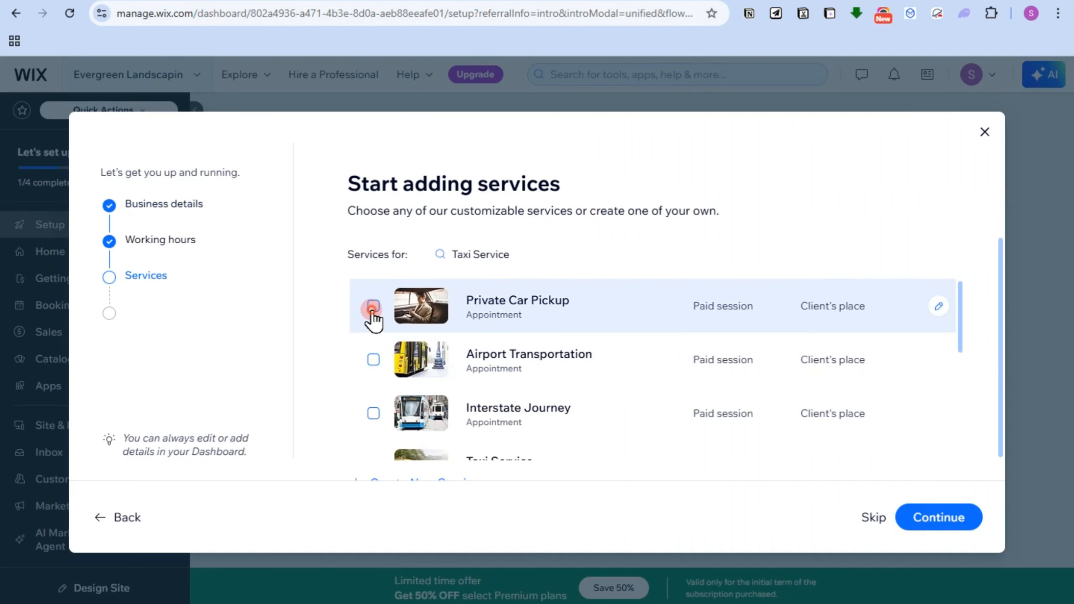
{"action": "left_click", "coordinate": [373, 360]}
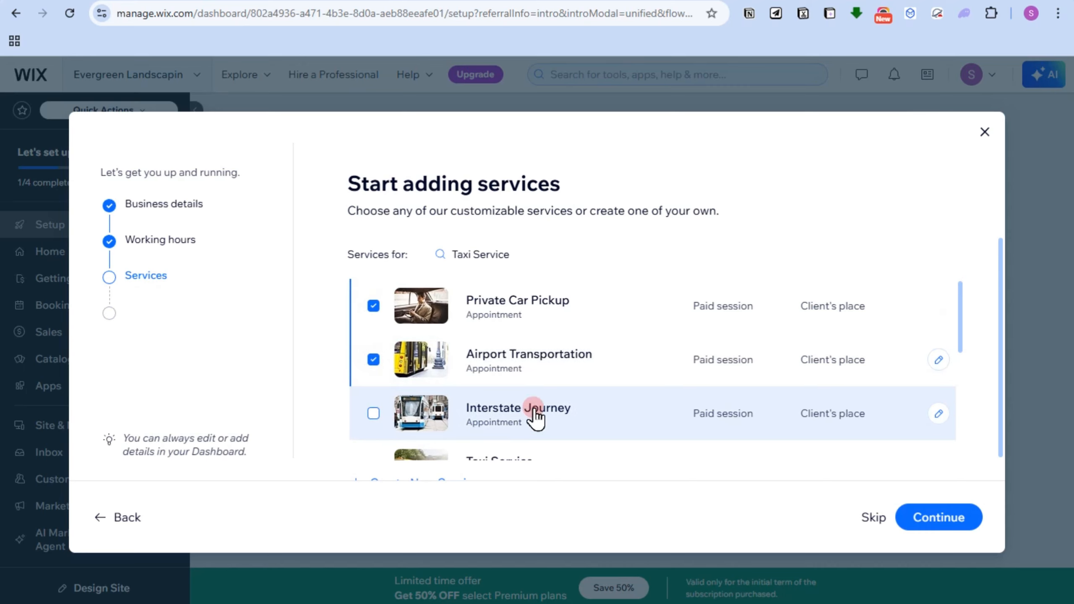
{"action": "scroll", "coordinate": [549, 415], "scroll_direction": "down", "scroll_amount": 3}
{"action": "left_click", "coordinate": [374, 317]}
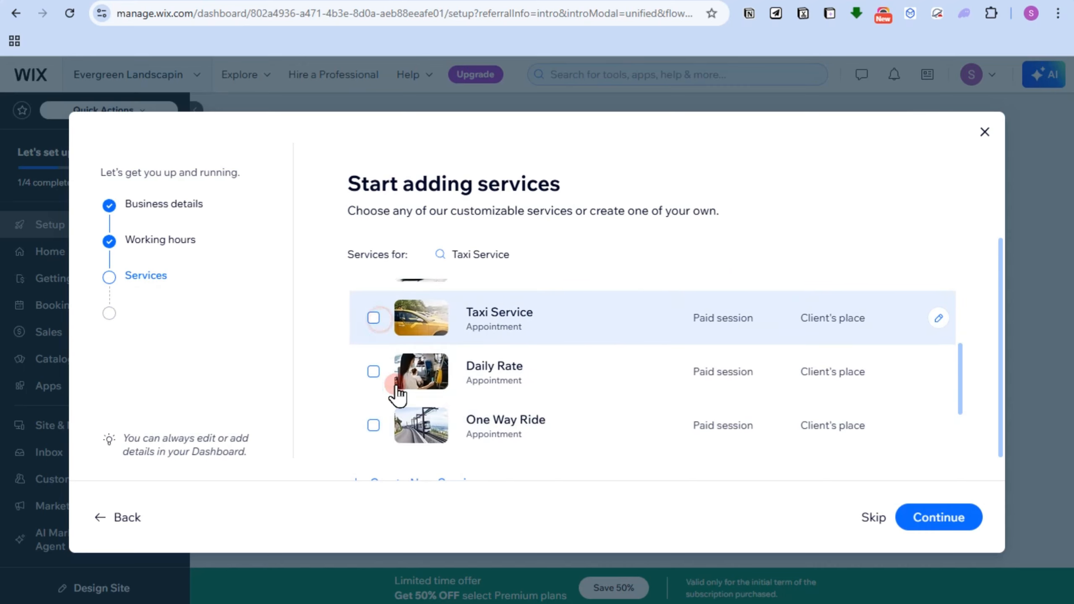
{"action": "left_click", "coordinate": [374, 371]}
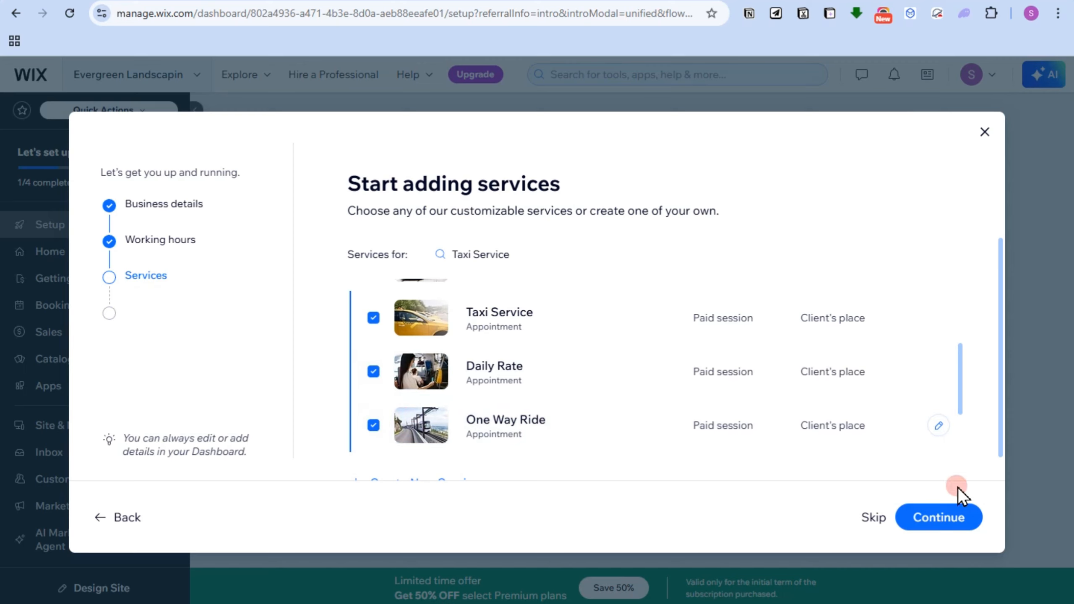
{"action": "left_click", "coordinate": [947, 514]}
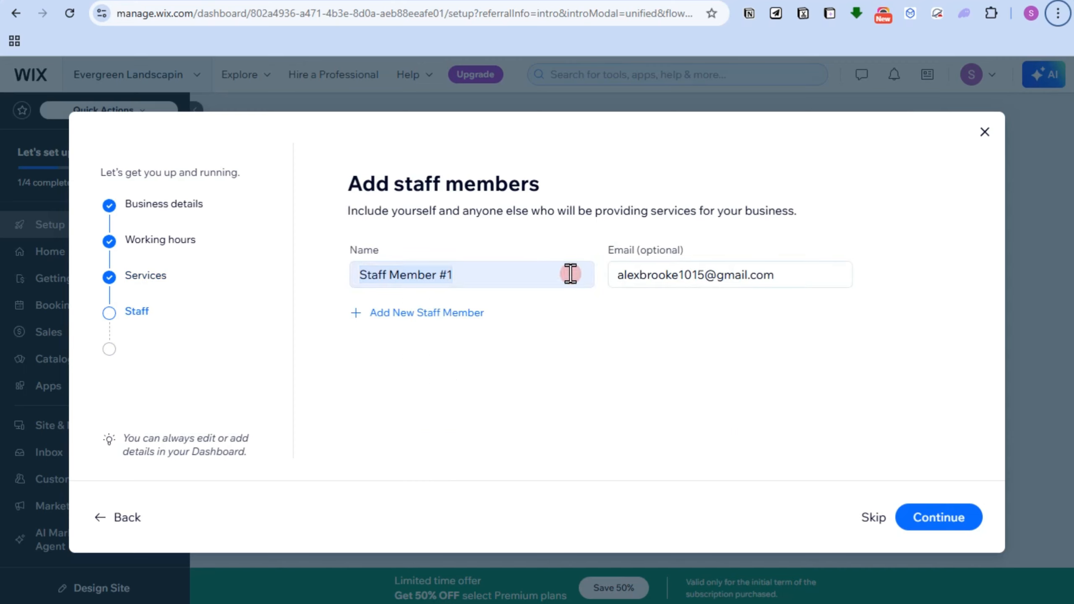
Step: Skip adding staff and select all five business tools: online payments, in-person payments, automated reminders, mobile booking management and product sales
{"action": "left_click", "coordinate": [912, 514]}
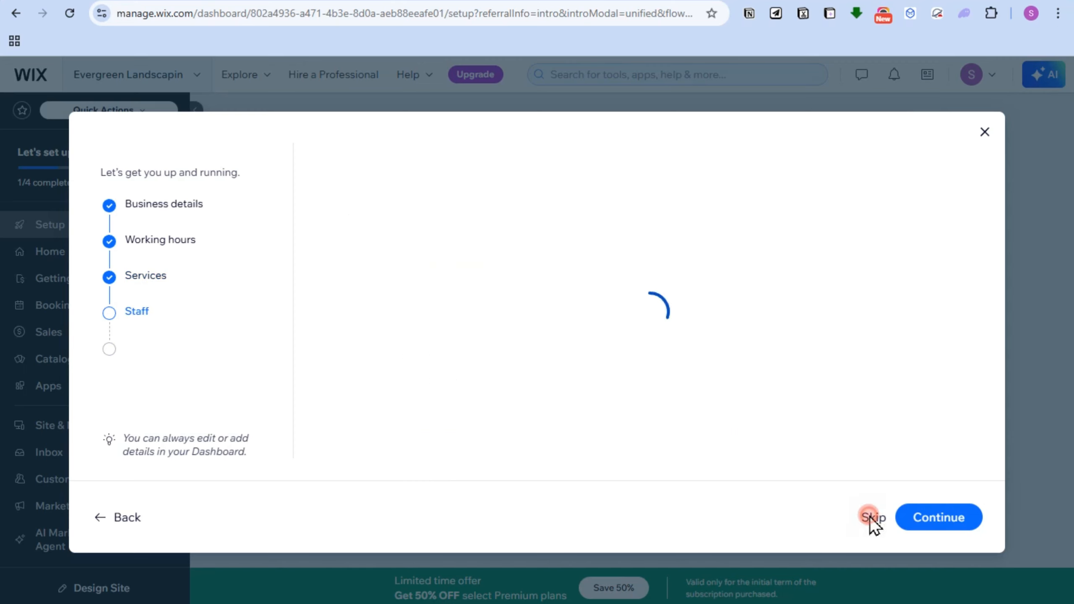
{"action": "left_click", "coordinate": [367, 278]}
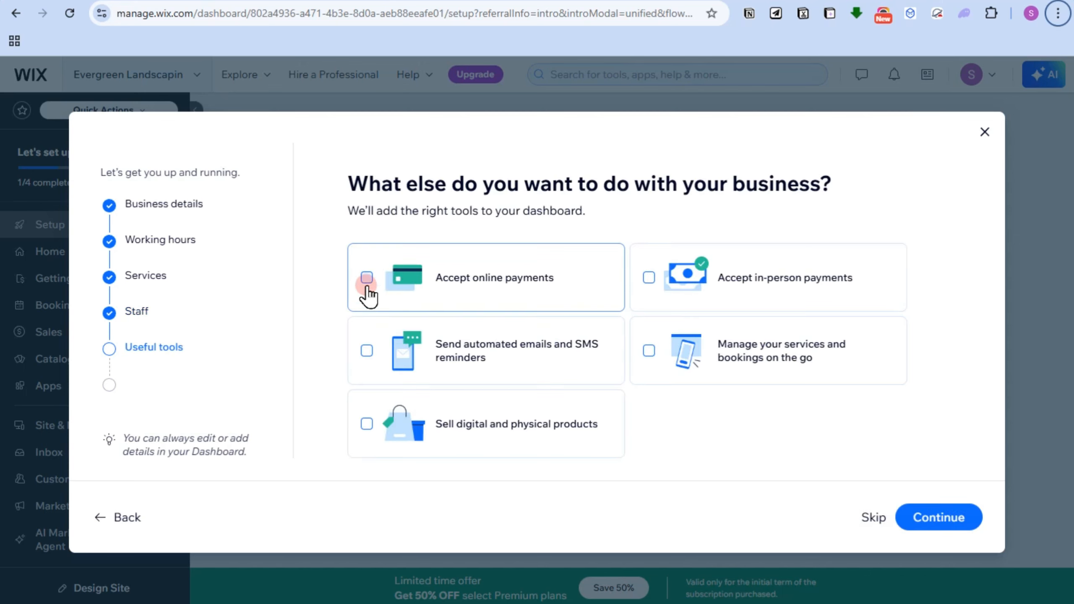
{"action": "left_click", "coordinate": [687, 354]}
{"action": "left_click", "coordinate": [370, 351]}
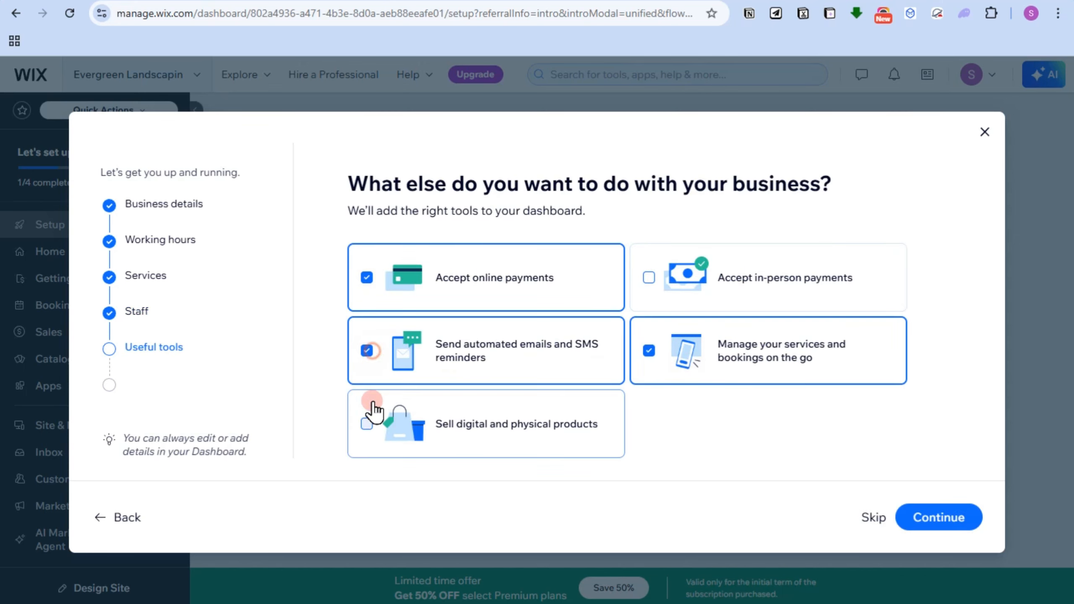
{"action": "left_click", "coordinate": [367, 424]}
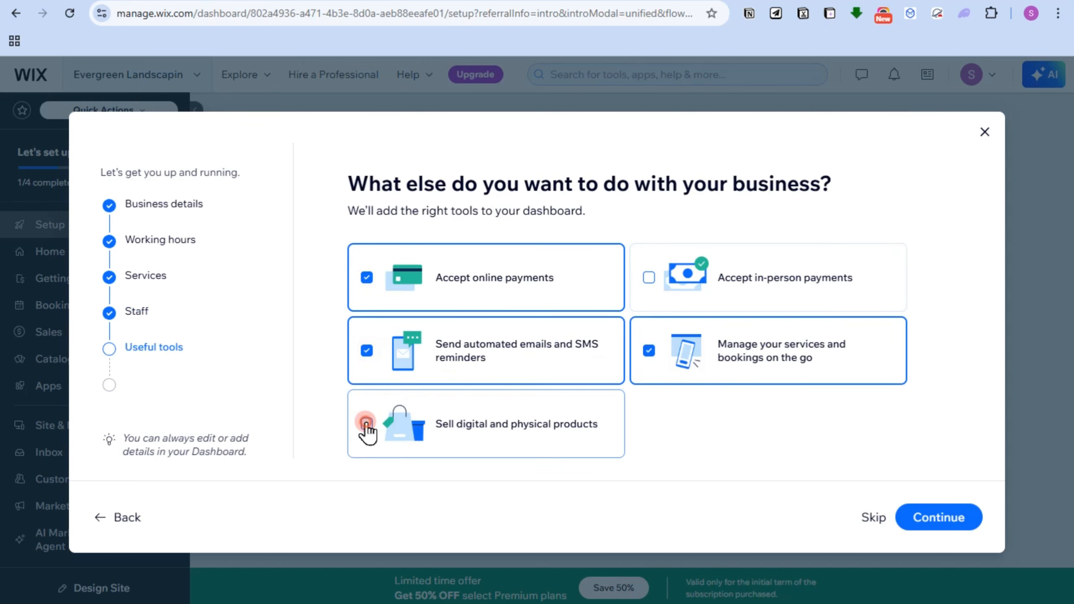
{"action": "left_click", "coordinate": [672, 279]}
{"action": "left_click", "coordinate": [947, 525]}
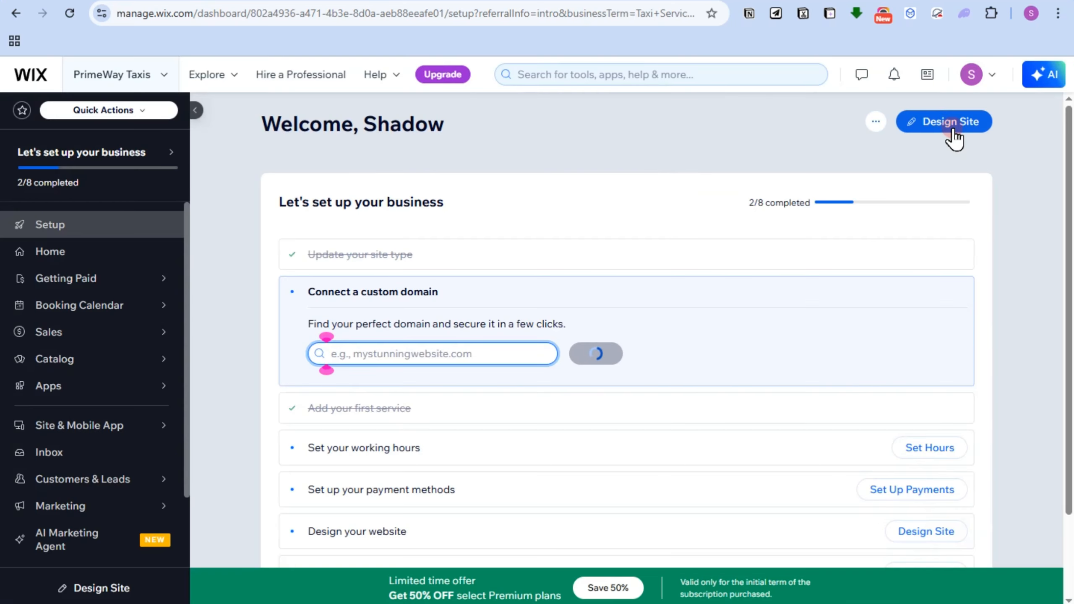
Step: Start designing the site and open the Taxi Company template for editing
{"action": "left_click", "coordinate": [953, 130]}
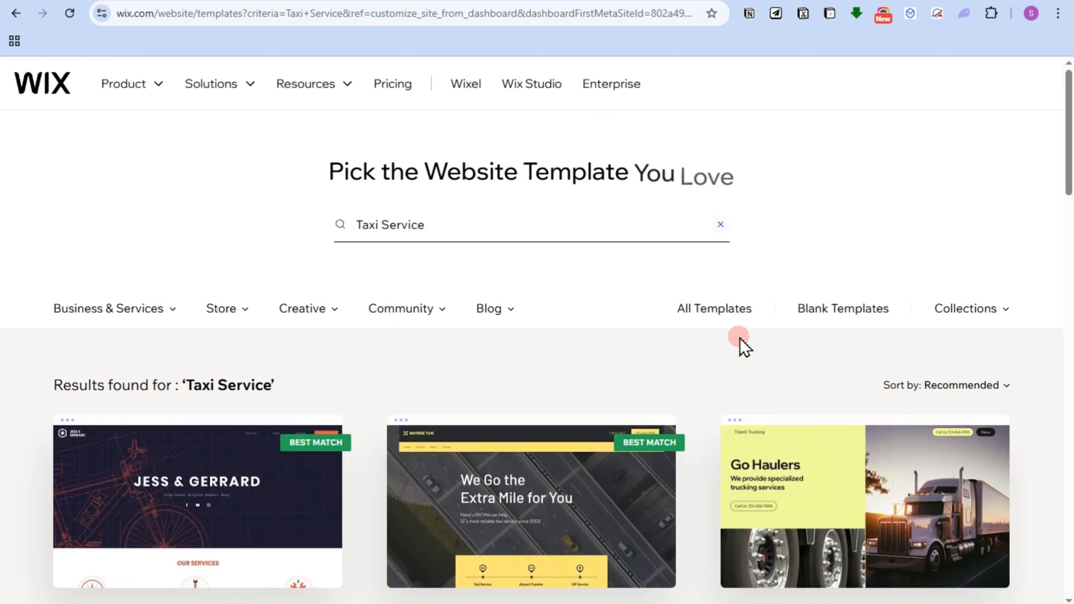
{"action": "scroll", "coordinate": [740, 338], "scroll_direction": "down", "scroll_amount": 5}
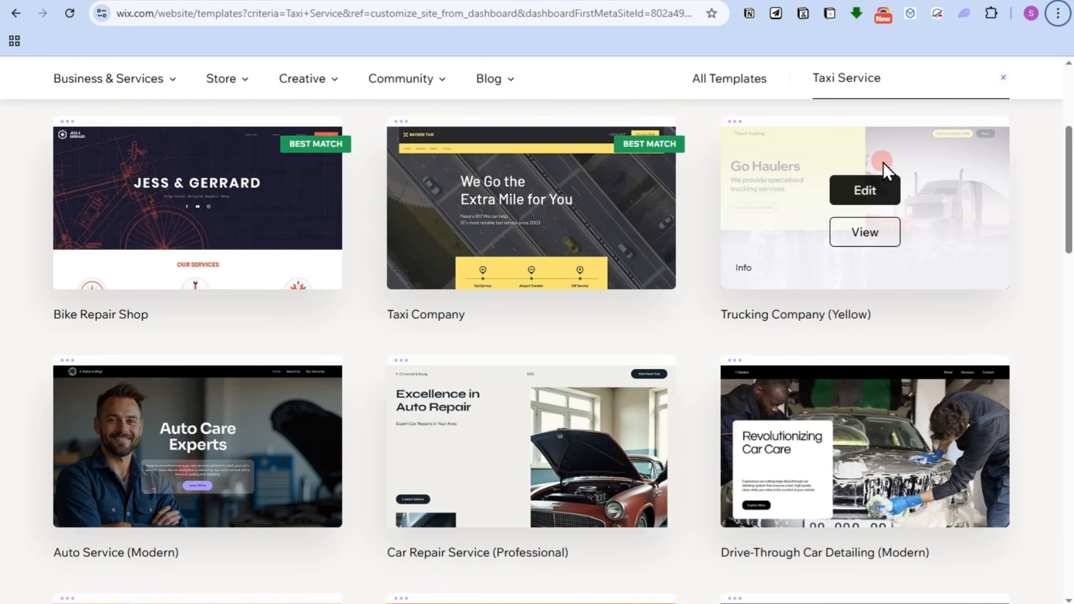
{"action": "mouse_move", "coordinate": [881, 468]}
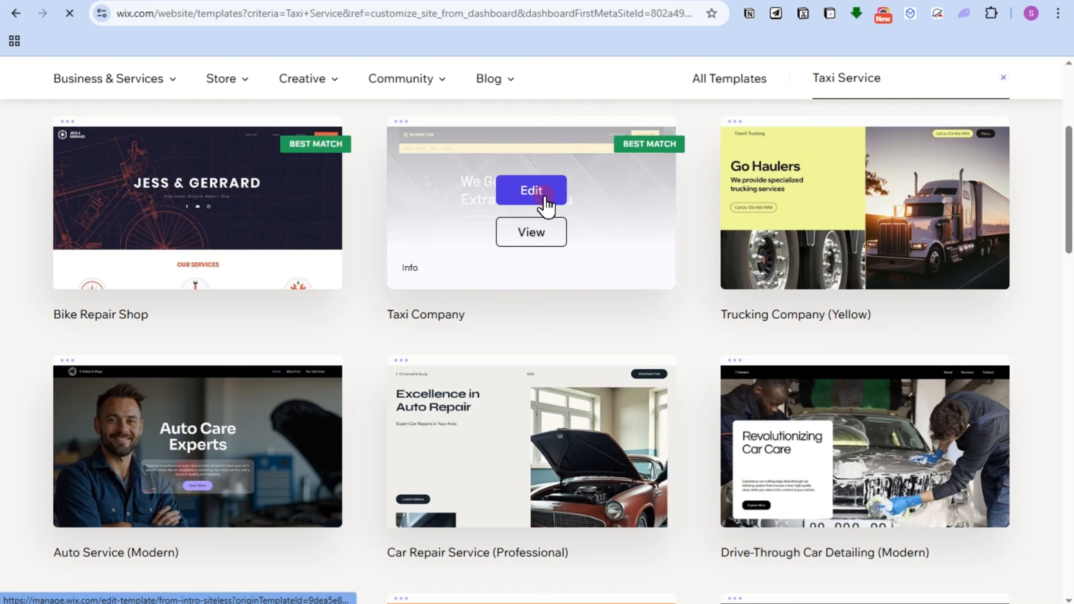
{"action": "left_click", "coordinate": [547, 204]}
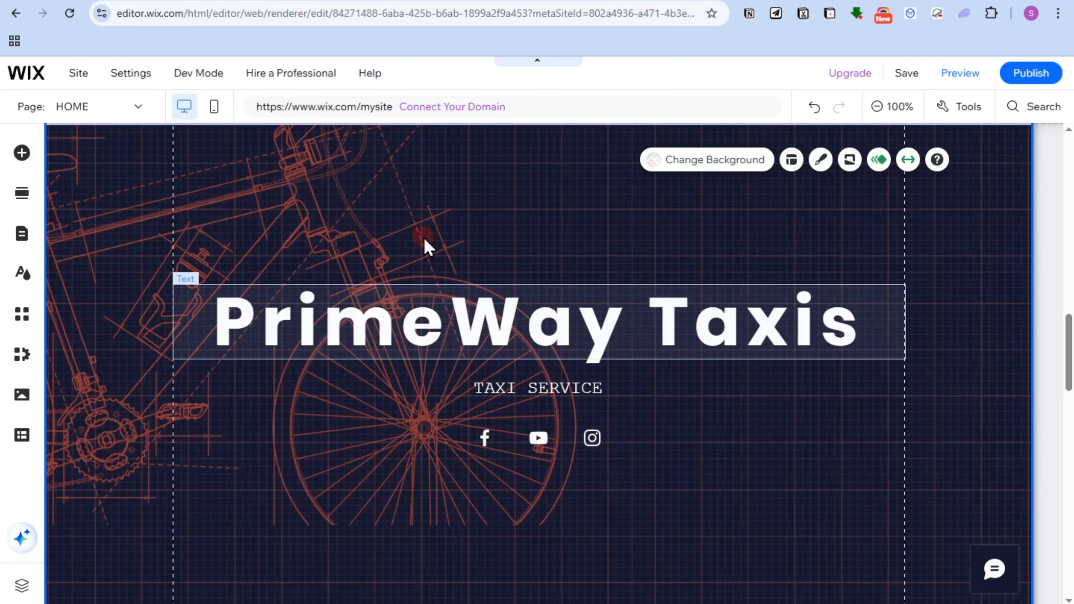
Step: Start publishing the PrimeWay Taxis site from the Wix editor and switch to the Google Ads campaign setup
{"action": "scroll", "coordinate": [940, 434], "scroll_direction": "down", "scroll_amount": 10}
{"action": "scroll", "coordinate": [668, 351], "scroll_direction": "up", "scroll_amount": 6}
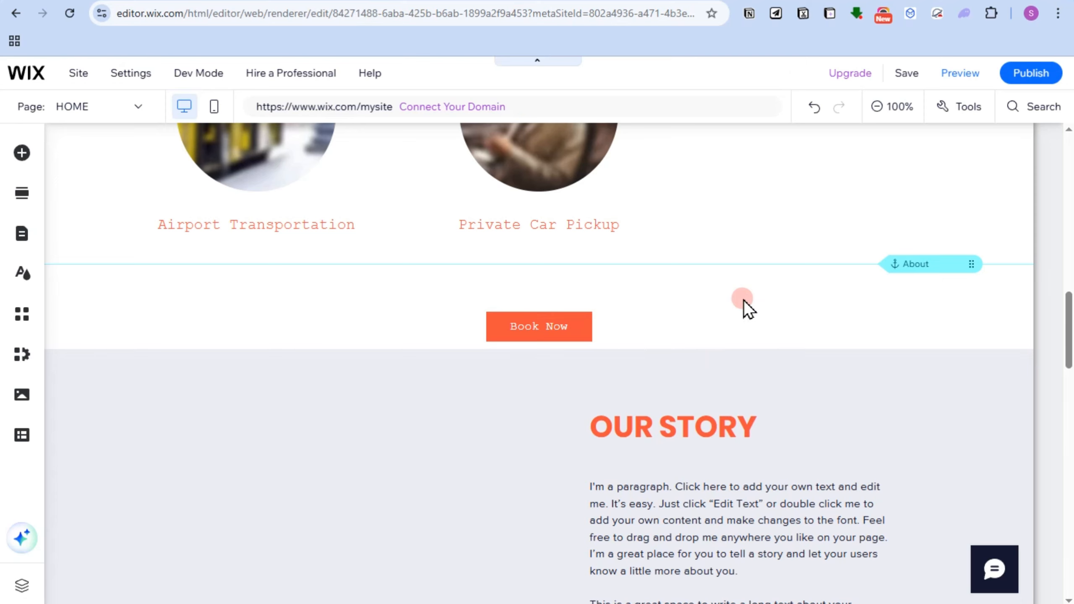
{"action": "left_click_drag", "start_coordinate": [1070, 306], "coordinate": [1073, 202]}
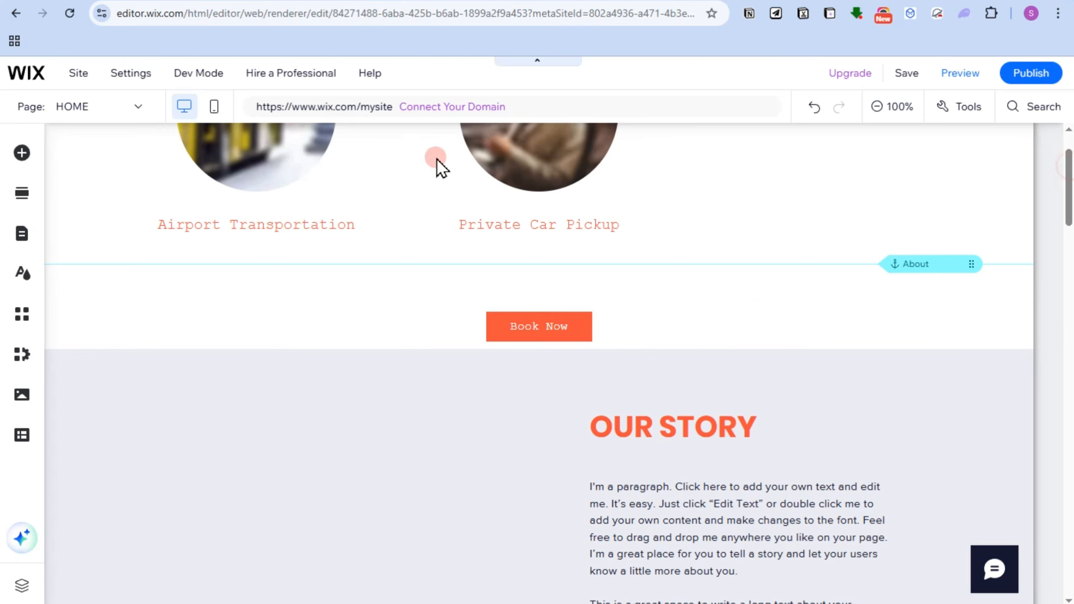
{"action": "scroll", "coordinate": [550, 185], "scroll_direction": "up", "scroll_amount": 10}
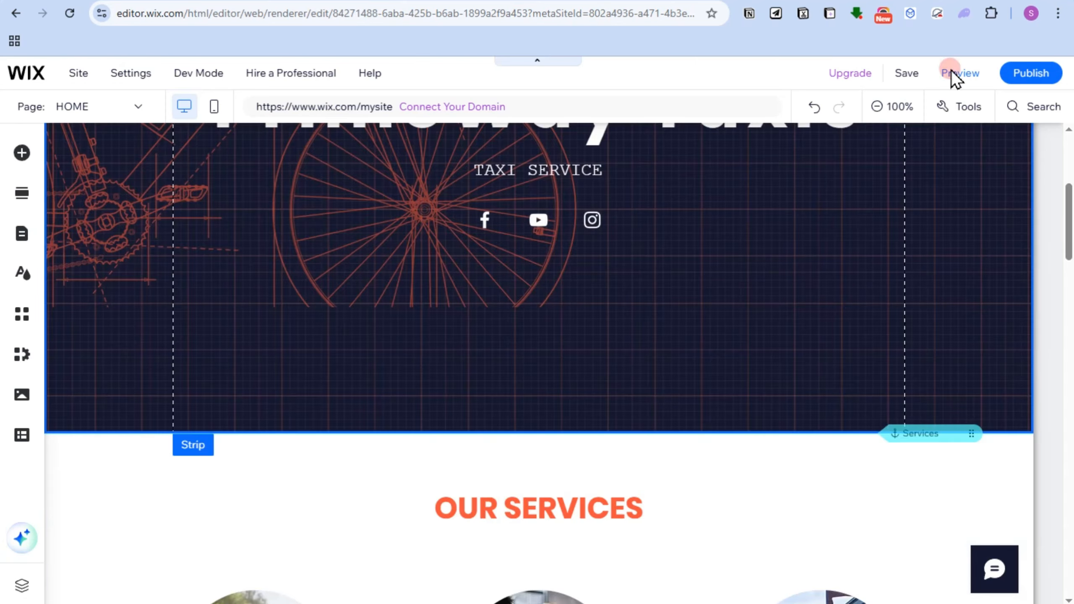
{"action": "left_click", "coordinate": [1025, 76]}
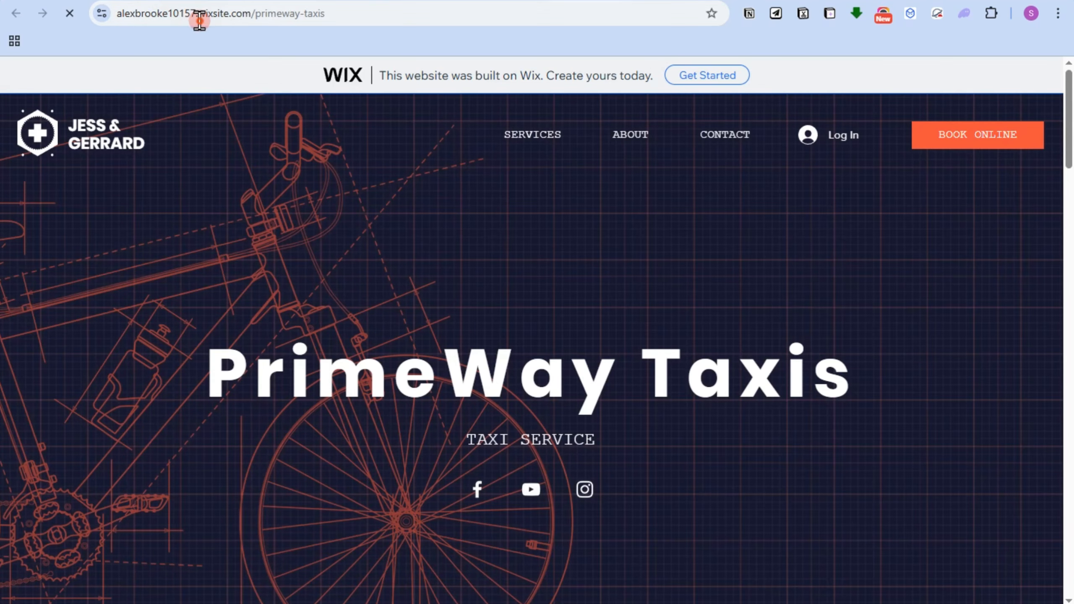
{"action": "left_click", "coordinate": [200, 21]}
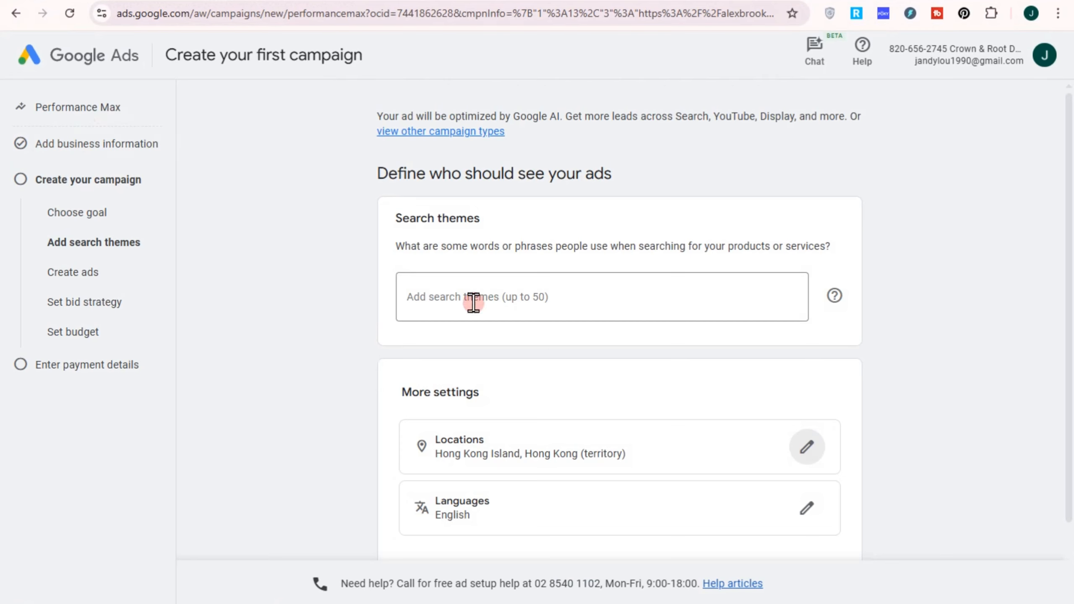
Step: Enter taxi, services and transport as the campaign's search themes and continue to ad creation
{"action": "left_click", "coordinate": [474, 296]}
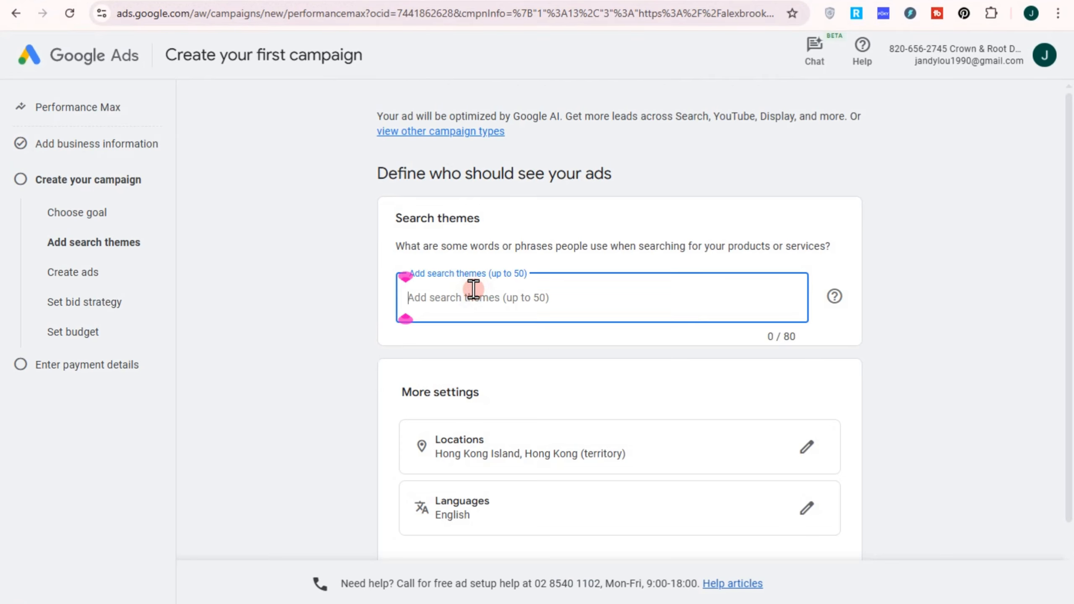
{"action": "type", "text": "taxi"}
{"action": "key", "text": "Return"}
{"action": "type", "text": "s"}
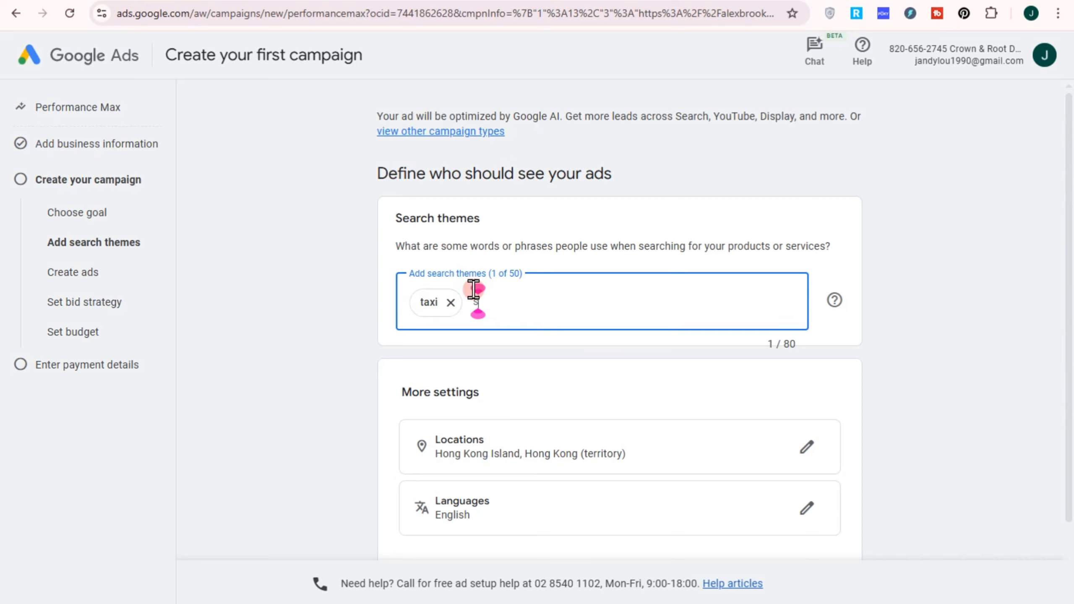
{"action": "type", "text": "ervice"}
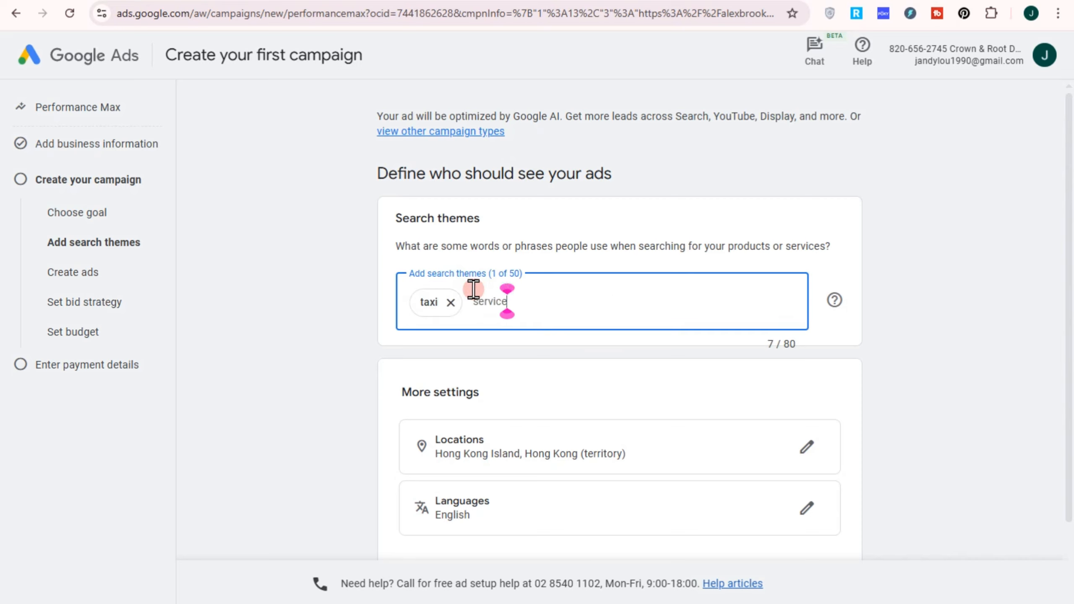
{"action": "type", "text": "s"}
{"action": "key", "text": "Return"}
{"action": "type", "text": "t"}
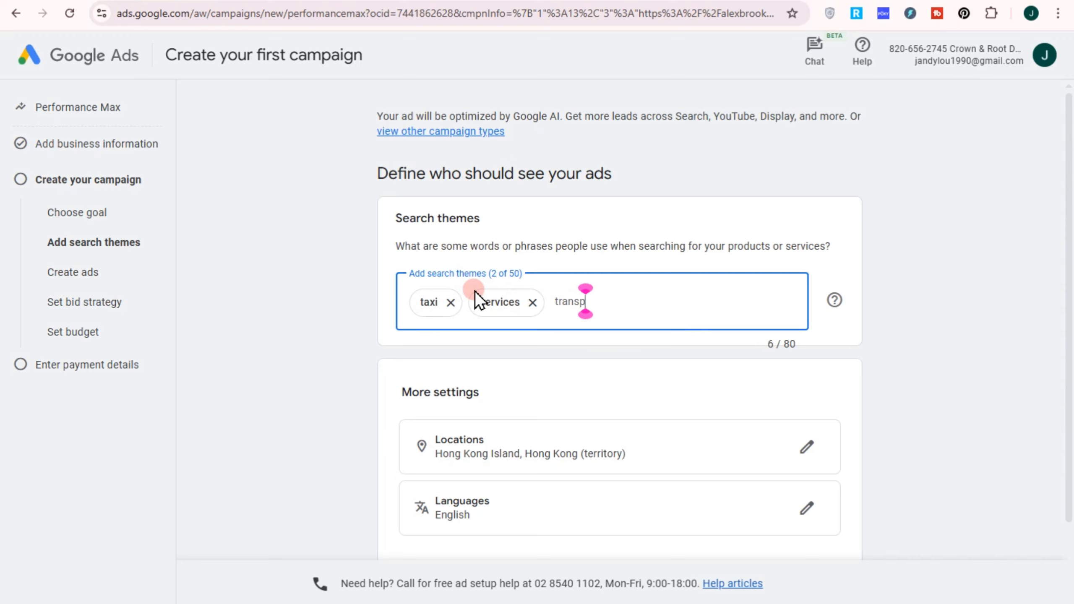
{"action": "left_click", "coordinate": [682, 385]}
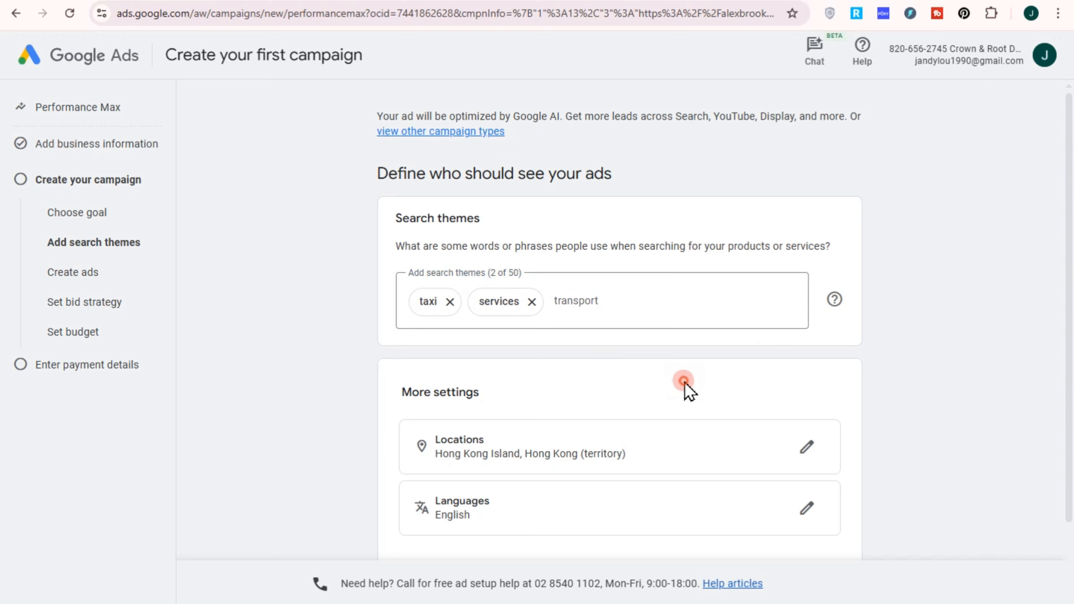
{"action": "scroll", "coordinate": [666, 363], "scroll_direction": "down", "scroll_amount": 2}
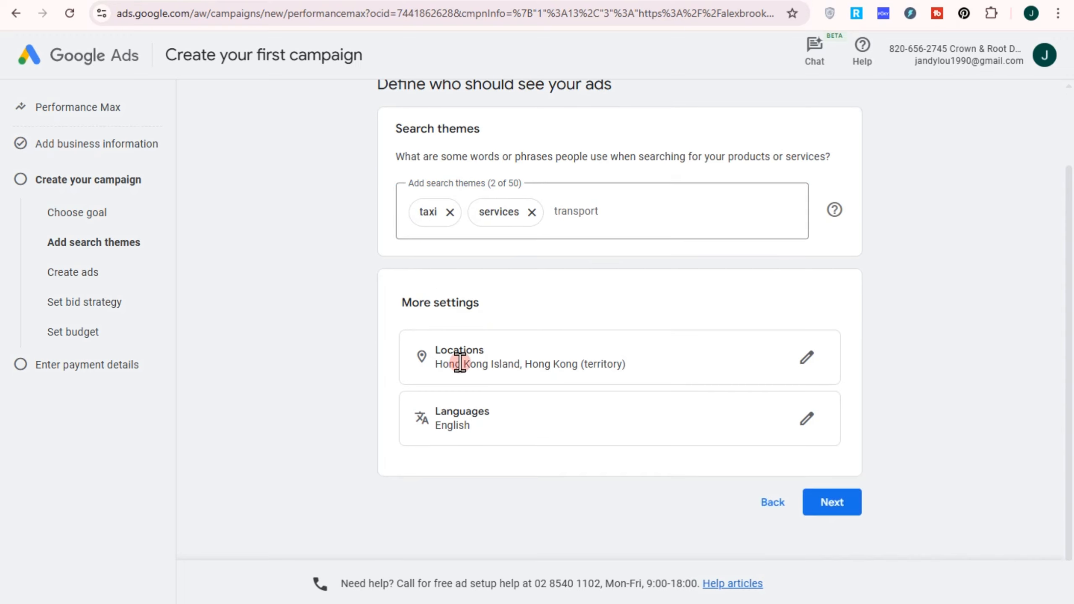
{"action": "left_click", "coordinate": [834, 510]}
Step: Replace the landing page's final URL with the Wix site address ending in primeway-taxis
{"action": "left_click", "coordinate": [281, 199]}
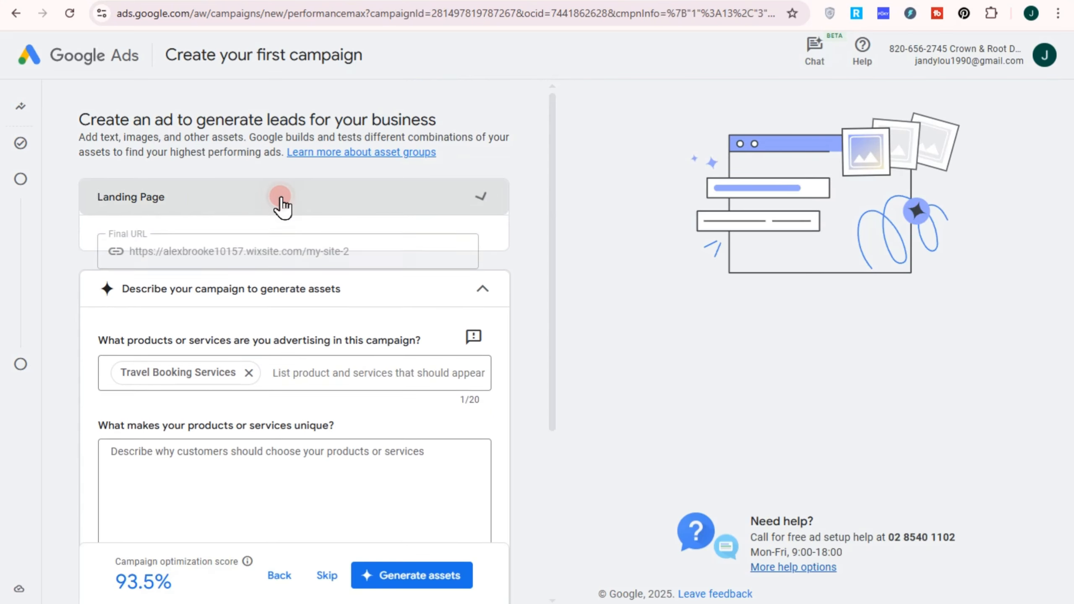
{"action": "left_click_drag", "start_coordinate": [130, 252], "coordinate": [395, 249]}
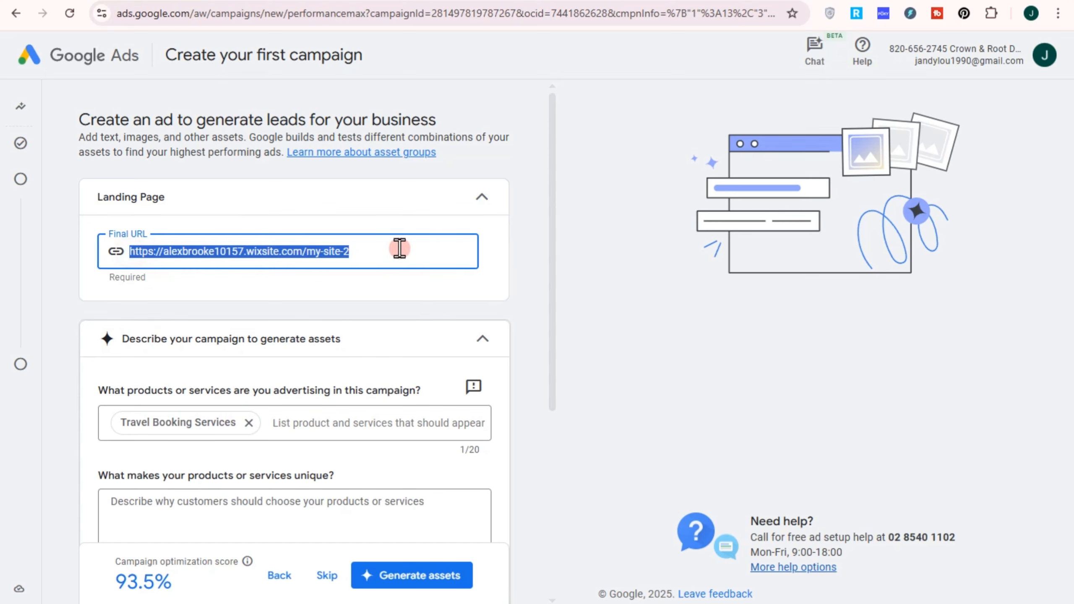
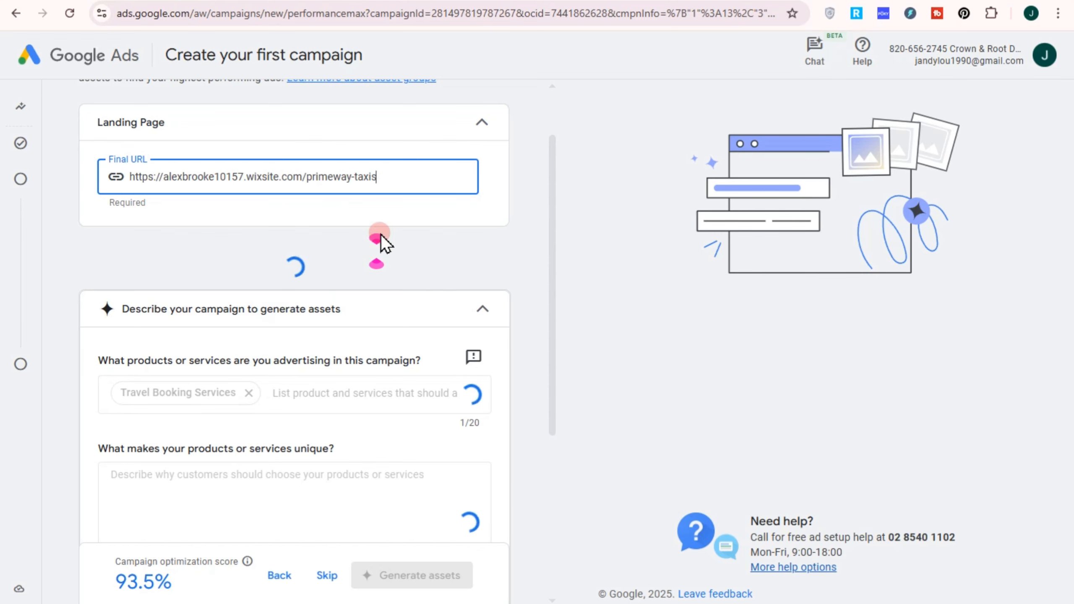
Step: Remove Bicycles from the advertised products or services and add taxi services, transport and taxi
{"action": "left_click", "coordinate": [226, 347]}
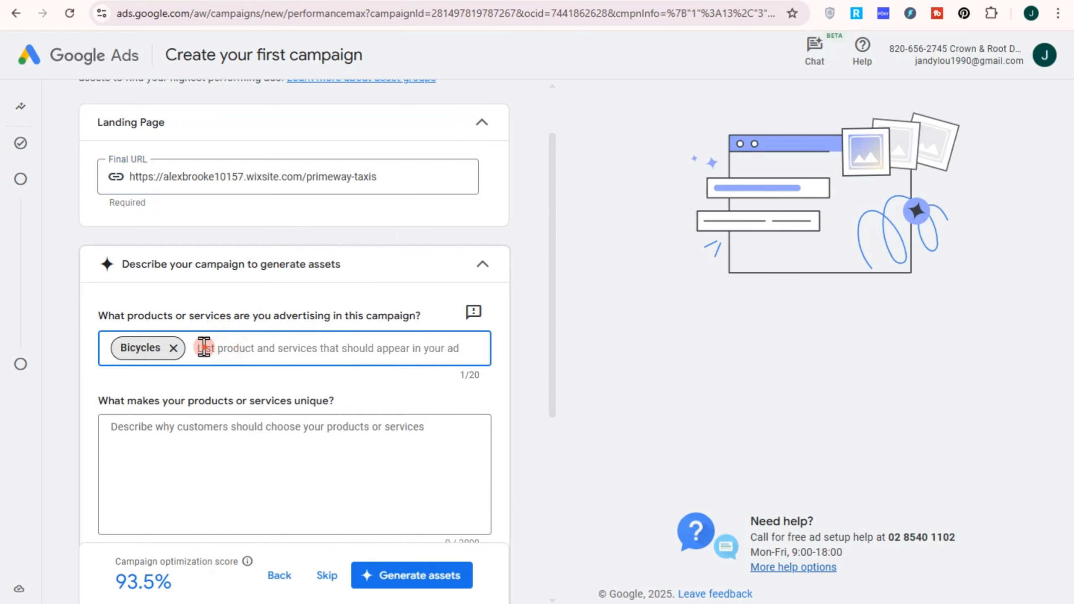
{"action": "left_click", "coordinate": [173, 347]}
{"action": "type", "text": "taxi serv"}
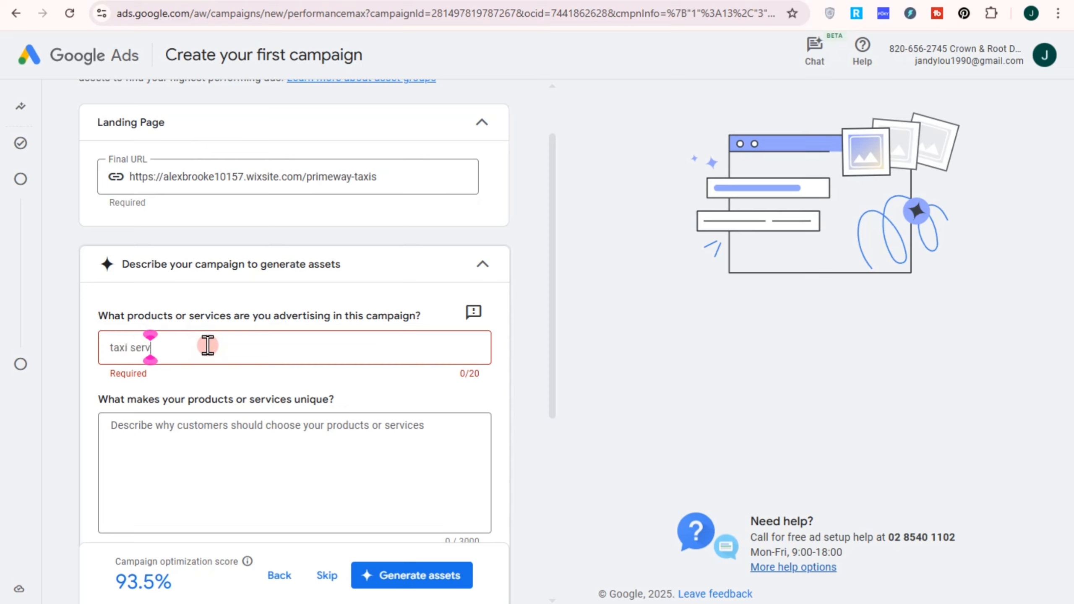
{"action": "type", "text": "ices"}
{"action": "key", "text": "Return"}
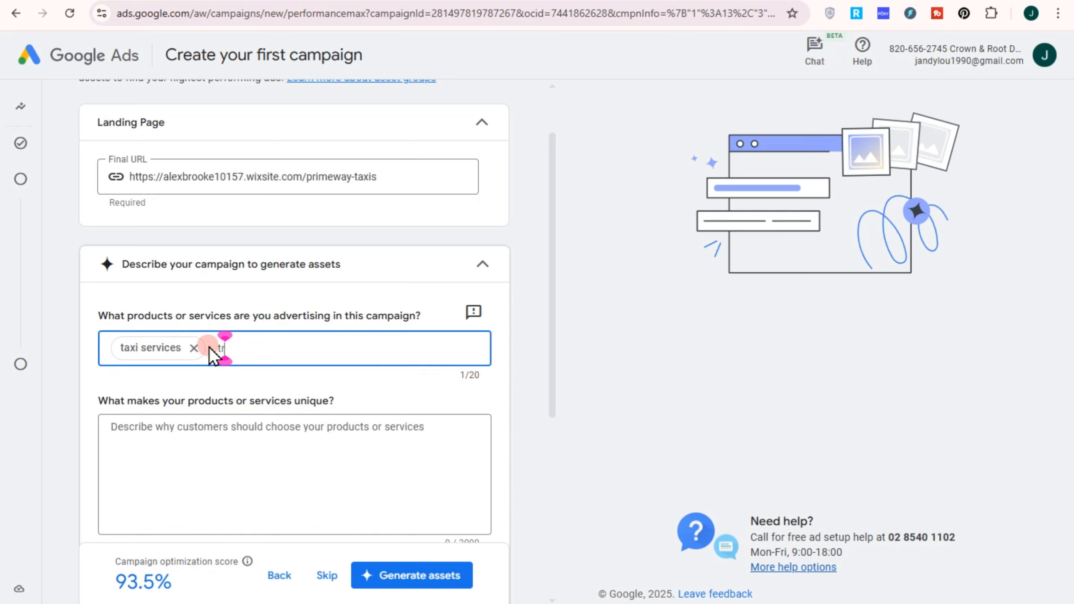
{"action": "type", "text": "transport"}
{"action": "key", "text": "Return"}
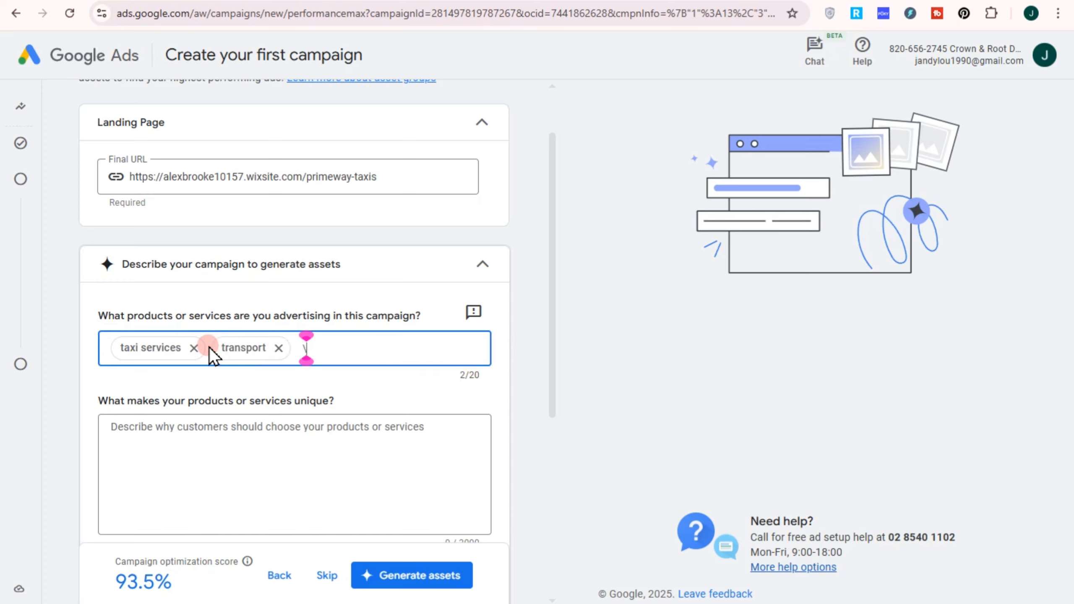
{"action": "type", "text": "\\taxi"}
{"action": "key", "text": "BackSpace"}
{"action": "key", "text": "BackSpace"}
{"action": "key", "text": "BackSpace"}
{"action": "key", "text": "BackSpace"}
{"action": "key", "text": "BackSpace"}
{"action": "type", "text": "taxi"}
{"action": "key", "text": "Return"}
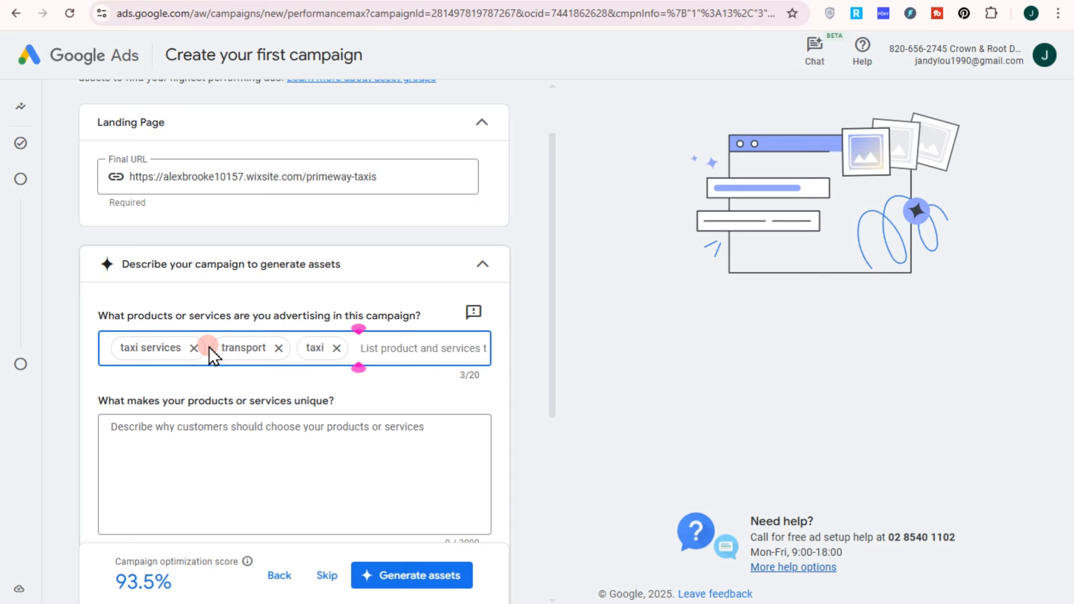
Step: Paste the "Why Choose PrimeWay Taxis?" text as the description of what makes the services unique and generate the assets
{"action": "left_click", "coordinate": [269, 465]}
{"action": "key", "text": "ctrl+v"}
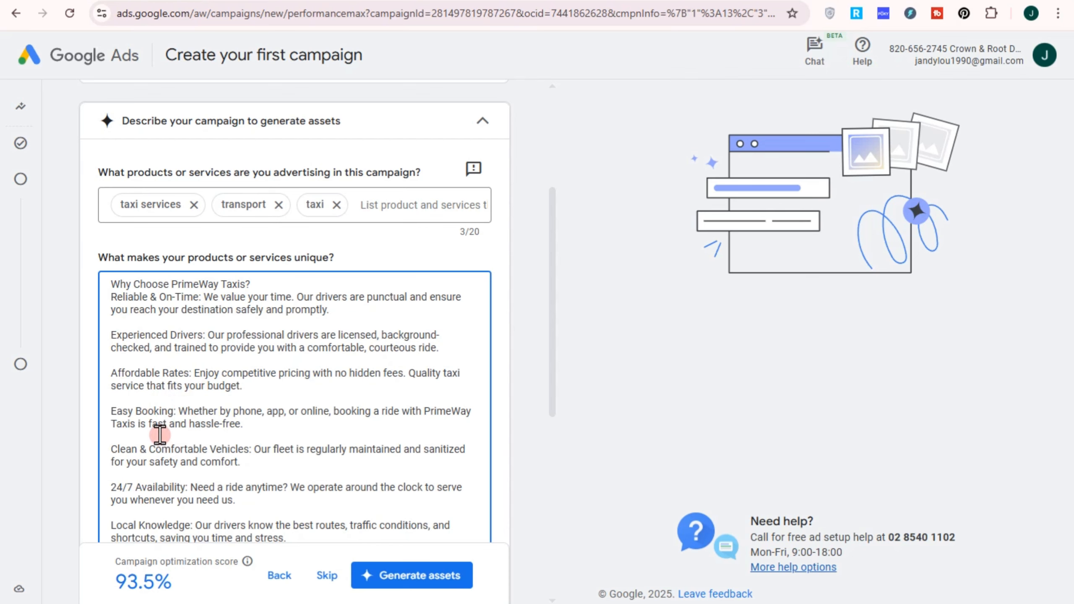
{"action": "scroll", "coordinate": [197, 473], "scroll_direction": "down", "scroll_amount": 2}
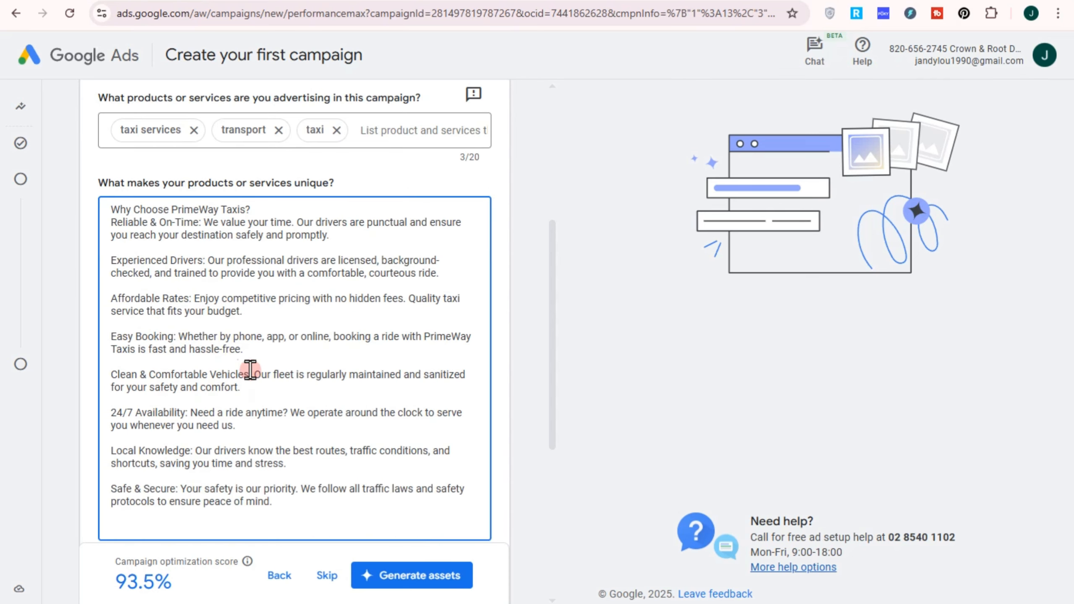
{"action": "left_click", "coordinate": [413, 575]}
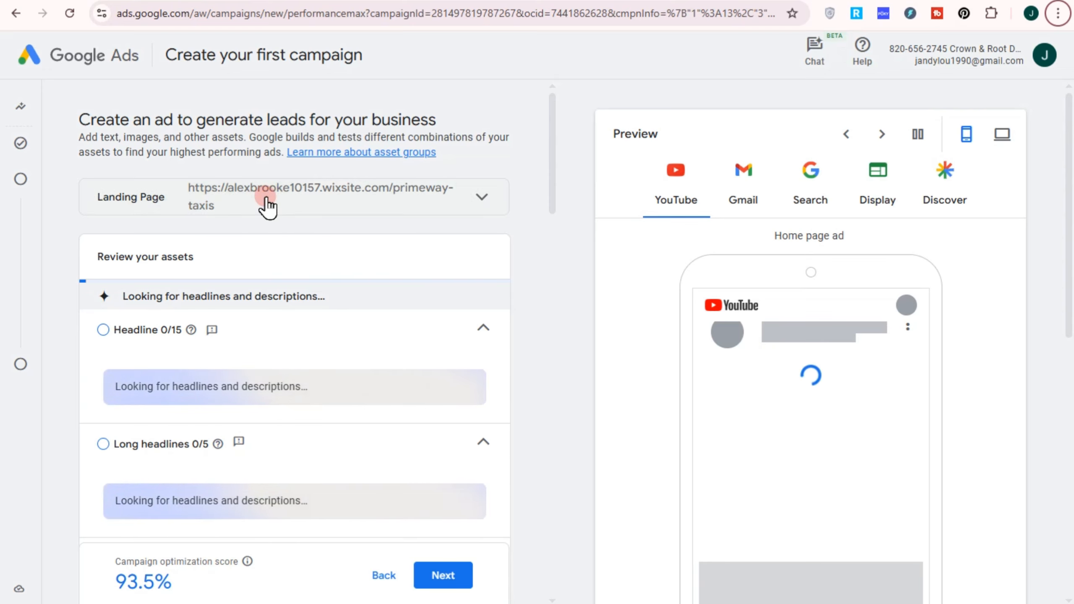
Step: Review the generated headlines and the YouTube ad preview
{"action": "scroll", "coordinate": [266, 202], "scroll_direction": "down", "scroll_amount": 2}
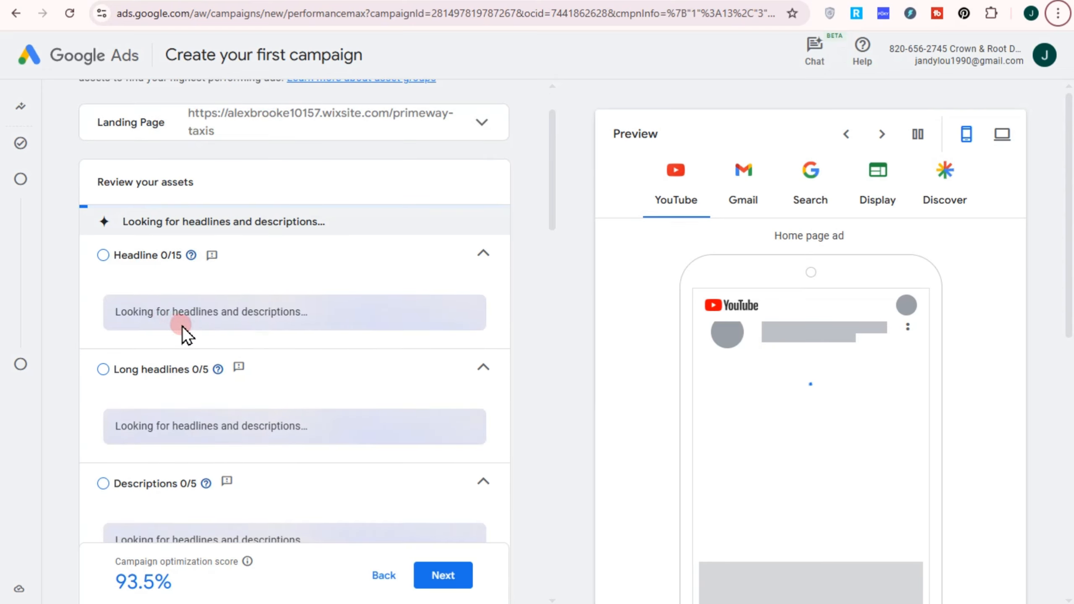
{"action": "scroll", "coordinate": [195, 354], "scroll_direction": "down", "scroll_amount": 2}
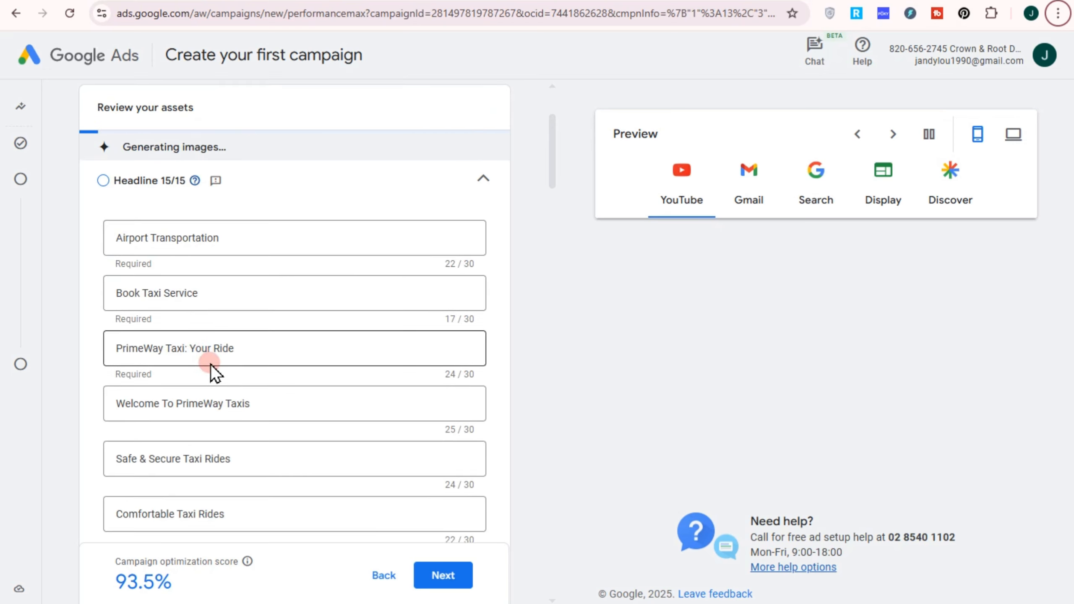
{"action": "scroll", "coordinate": [212, 362], "scroll_direction": "down", "scroll_amount": 2}
{"action": "scroll", "coordinate": [220, 330], "scroll_direction": "down", "scroll_amount": 2}
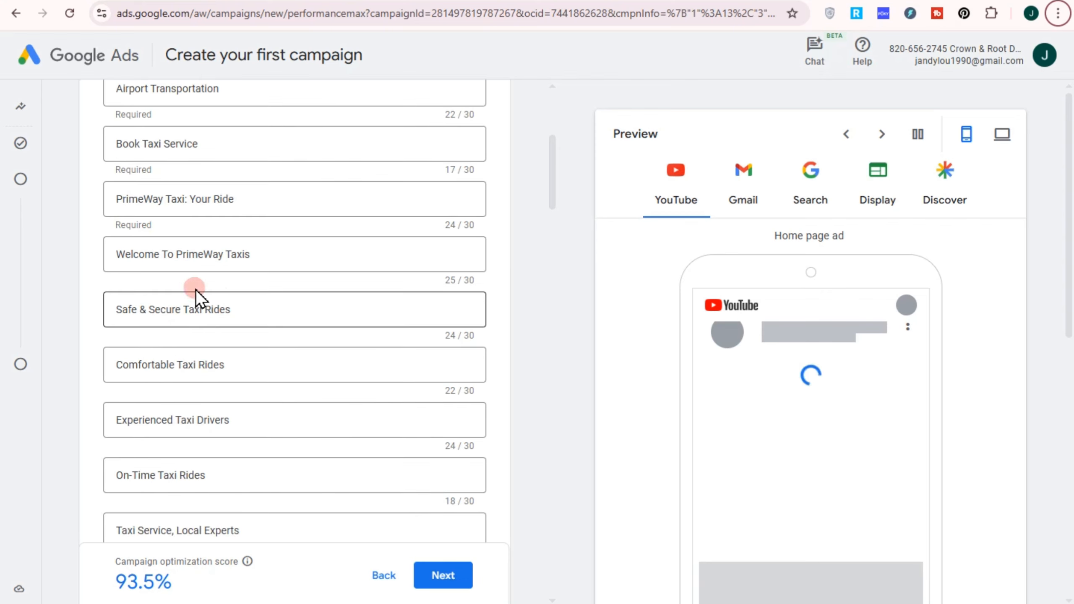
{"action": "scroll", "coordinate": [224, 381], "scroll_direction": "down", "scroll_amount": 2}
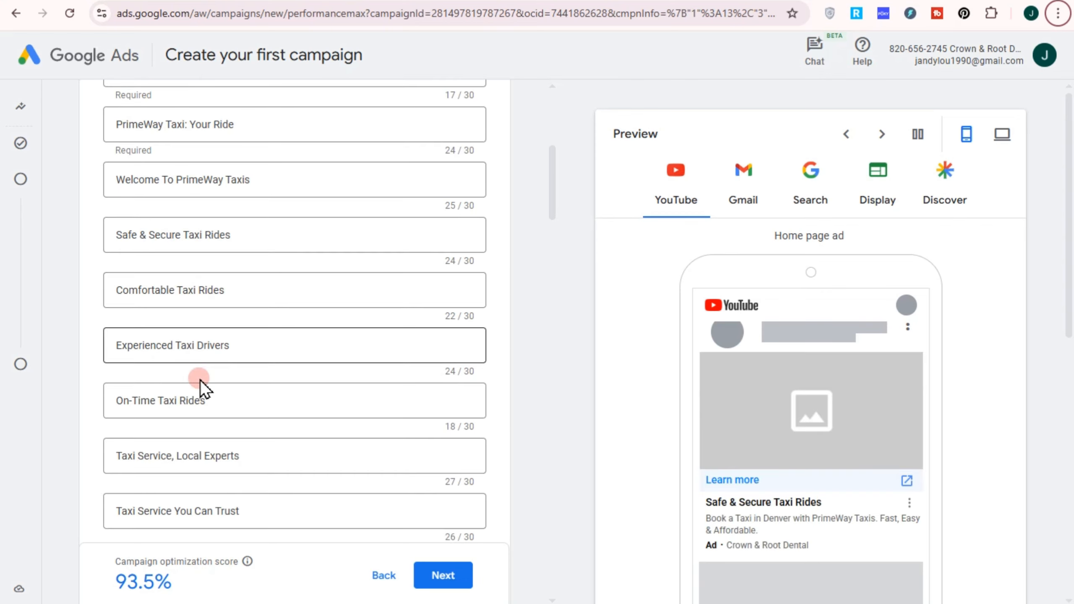
{"action": "scroll", "coordinate": [226, 360], "scroll_direction": "down", "scroll_amount": 2}
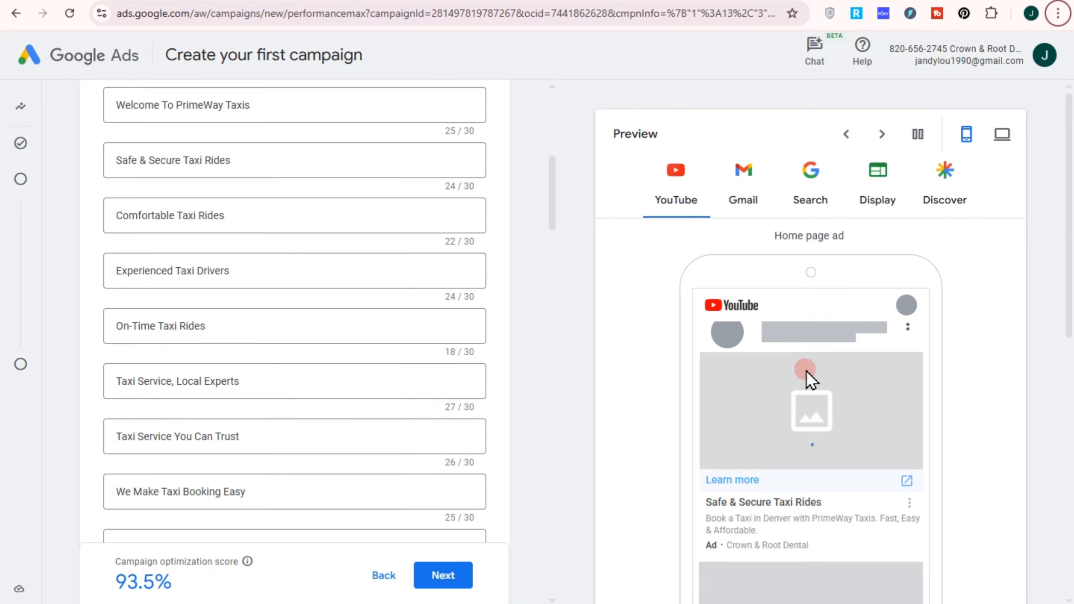
{"action": "scroll", "coordinate": [252, 402], "scroll_direction": "down", "scroll_amount": 4}
{"action": "scroll", "coordinate": [236, 359], "scroll_direction": "down", "scroll_amount": 4}
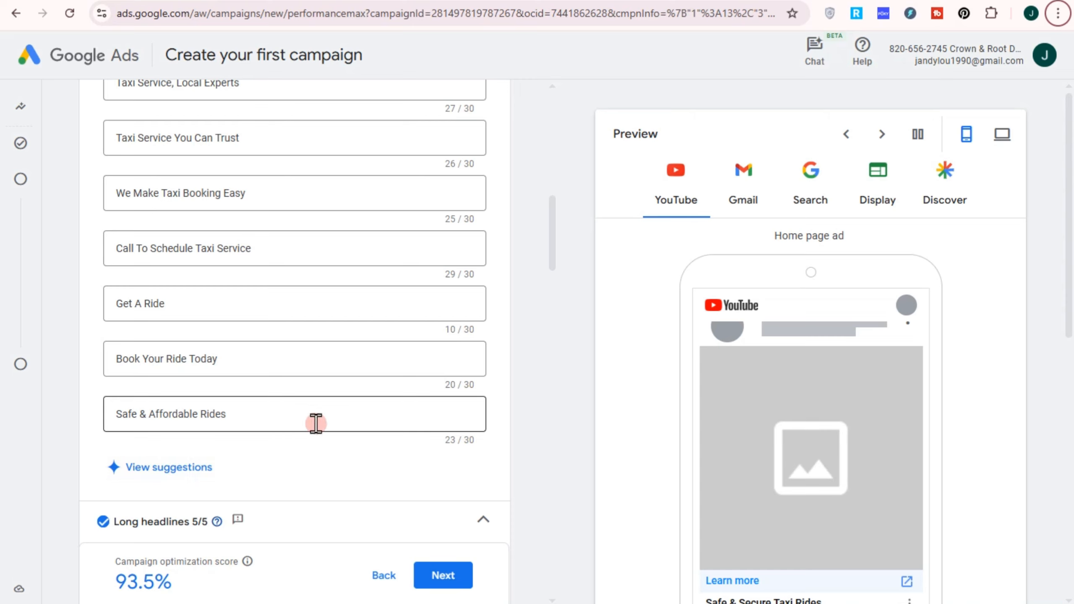
Step: Review the generated long headlines, view their suggestions without changing the selection, and look through the descriptions
{"action": "scroll", "coordinate": [281, 447], "scroll_direction": "down", "scroll_amount": 6}
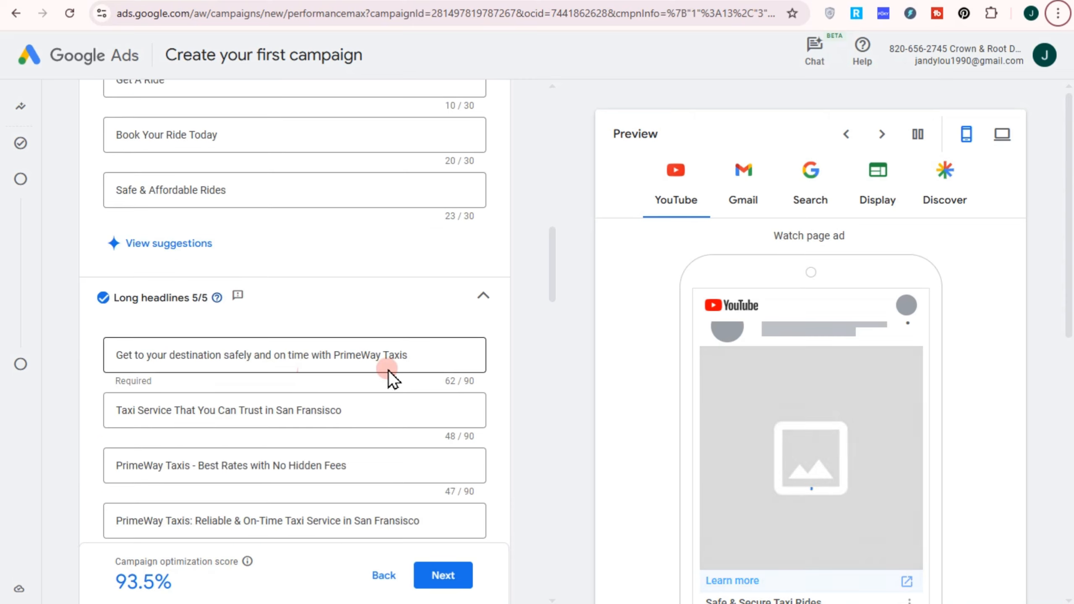
{"action": "left_click", "coordinate": [146, 418]}
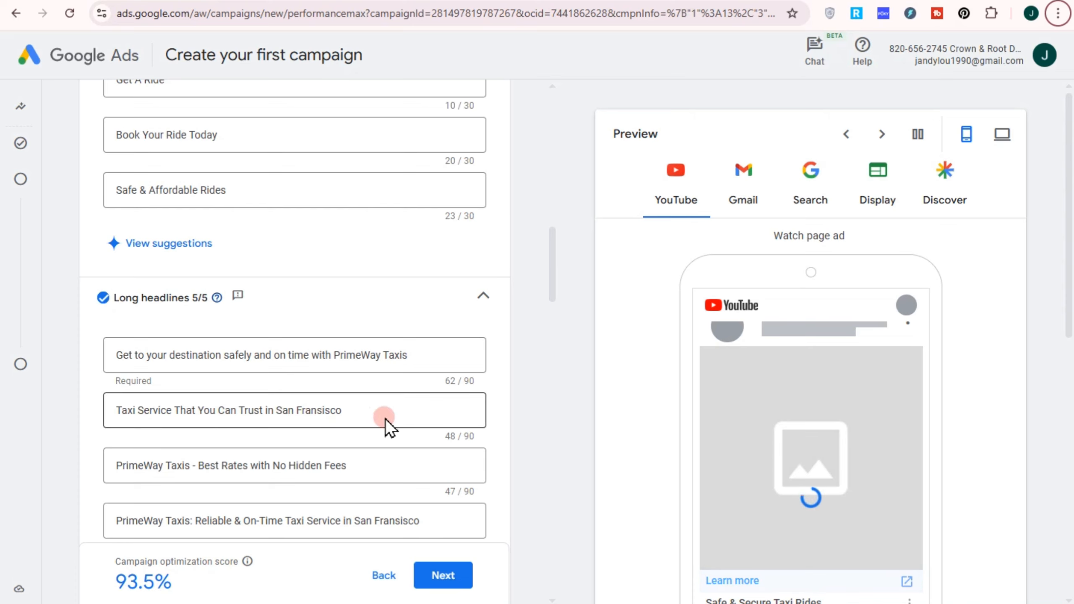
{"action": "left_click", "coordinate": [250, 476]}
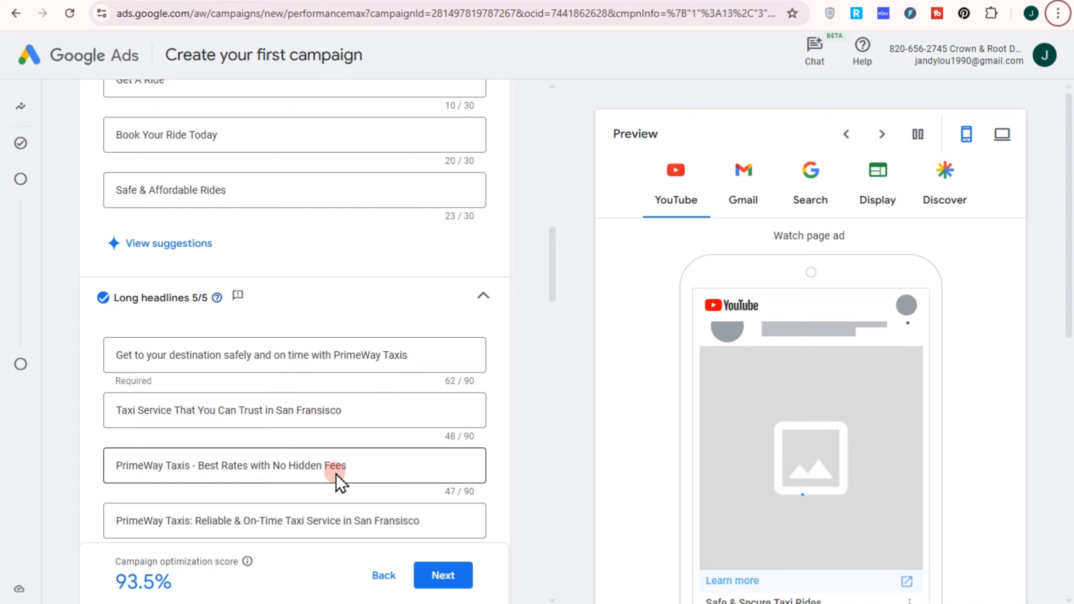
{"action": "scroll", "coordinate": [304, 449], "scroll_direction": "down", "scroll_amount": 4}
{"action": "left_click", "coordinate": [331, 426]}
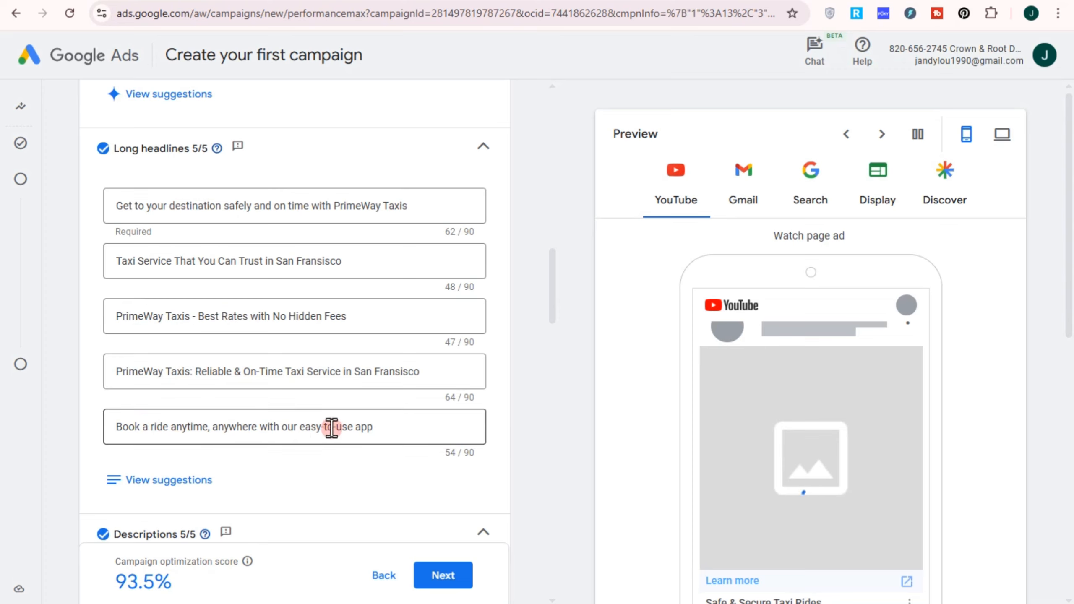
{"action": "left_click", "coordinate": [219, 386]}
{"action": "left_click", "coordinate": [144, 413]}
{"action": "left_click", "coordinate": [306, 440]}
{"action": "left_click", "coordinate": [321, 449]}
{"action": "left_click", "coordinate": [172, 480]}
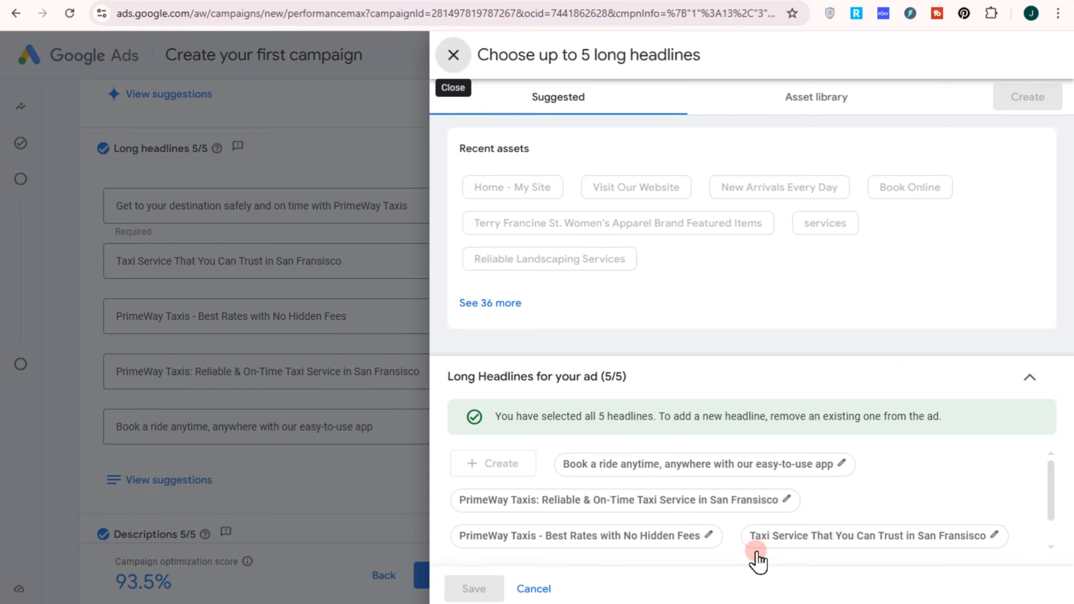
{"action": "left_click", "coordinate": [453, 54]}
{"action": "scroll", "coordinate": [253, 451], "scroll_direction": "down", "scroll_amount": 3}
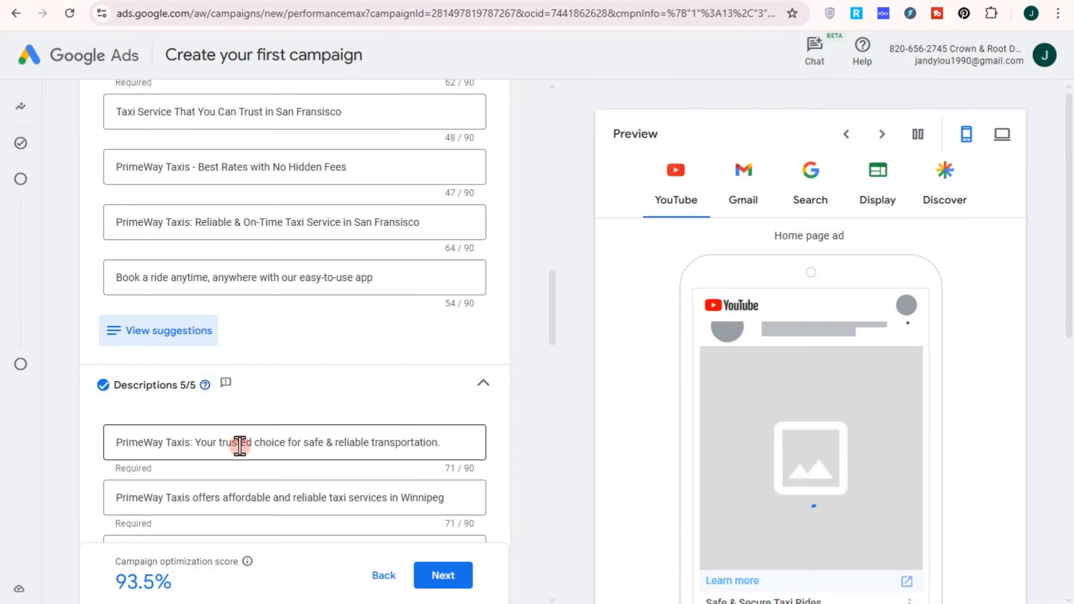
{"action": "scroll", "coordinate": [240, 446], "scroll_direction": "down", "scroll_amount": 7}
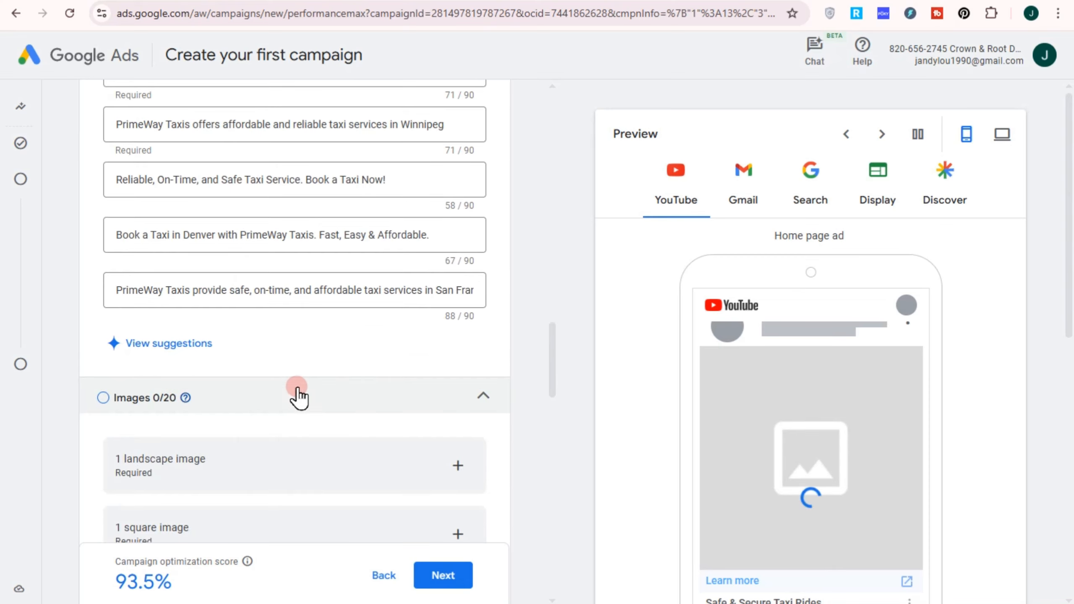
Step: Add the generated images of the silver taxis and of the grey and orange taxis to the ad and save them
{"action": "scroll", "coordinate": [307, 419], "scroll_direction": "down", "scroll_amount": 2}
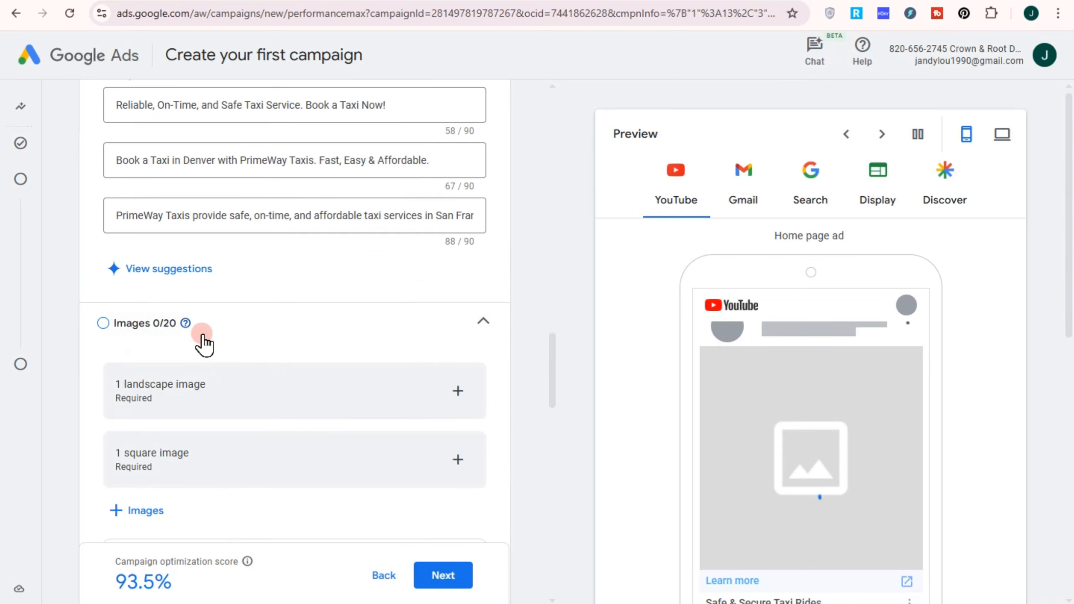
{"action": "left_click", "coordinate": [379, 394]}
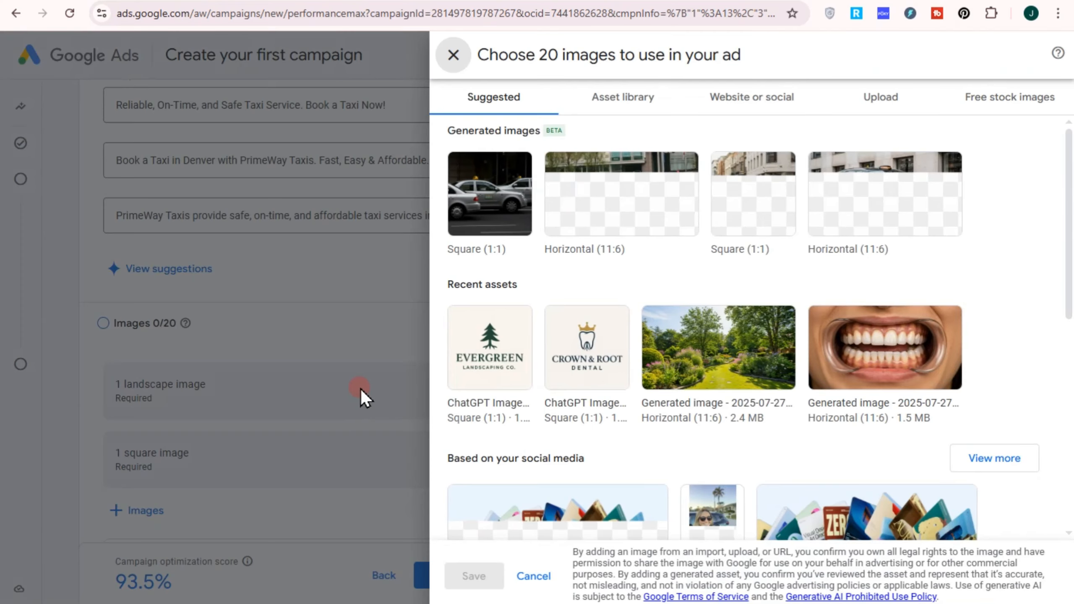
{"action": "left_click", "coordinate": [632, 99]}
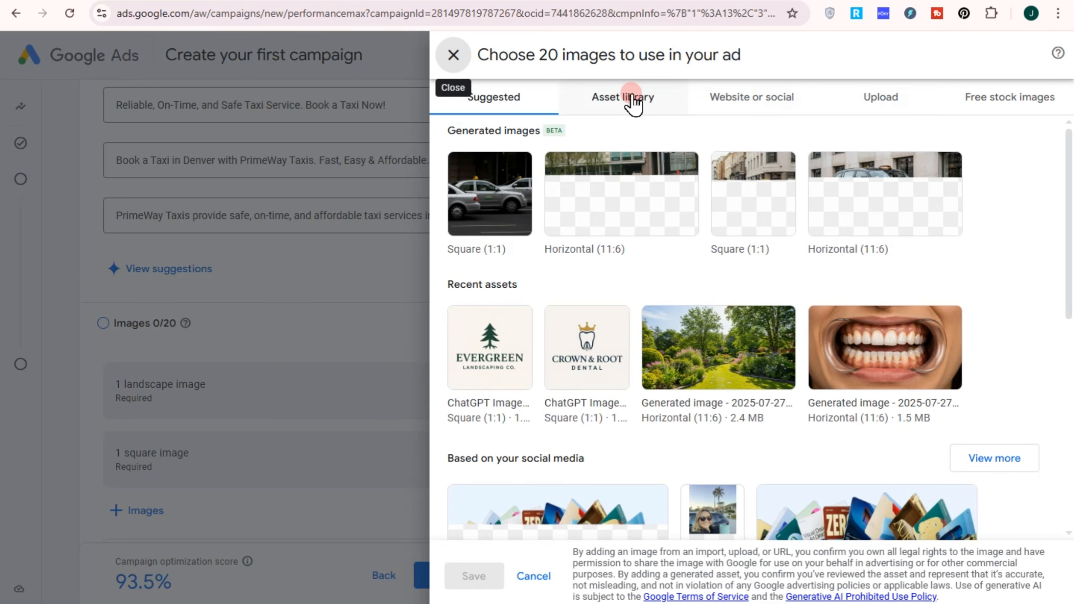
{"action": "left_click", "coordinate": [850, 95]}
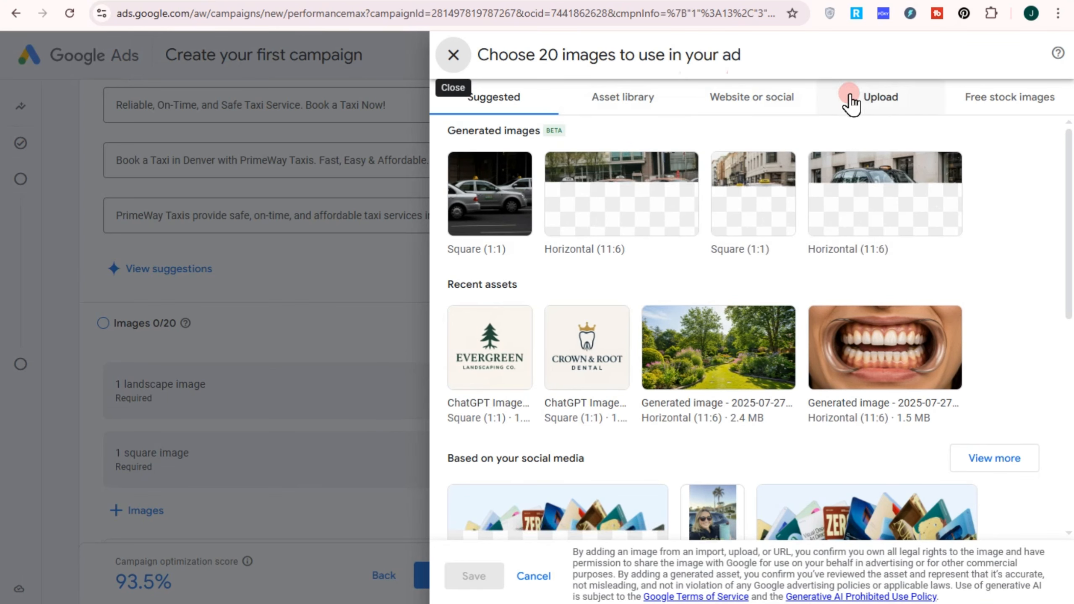
{"action": "left_click", "coordinate": [815, 173]}
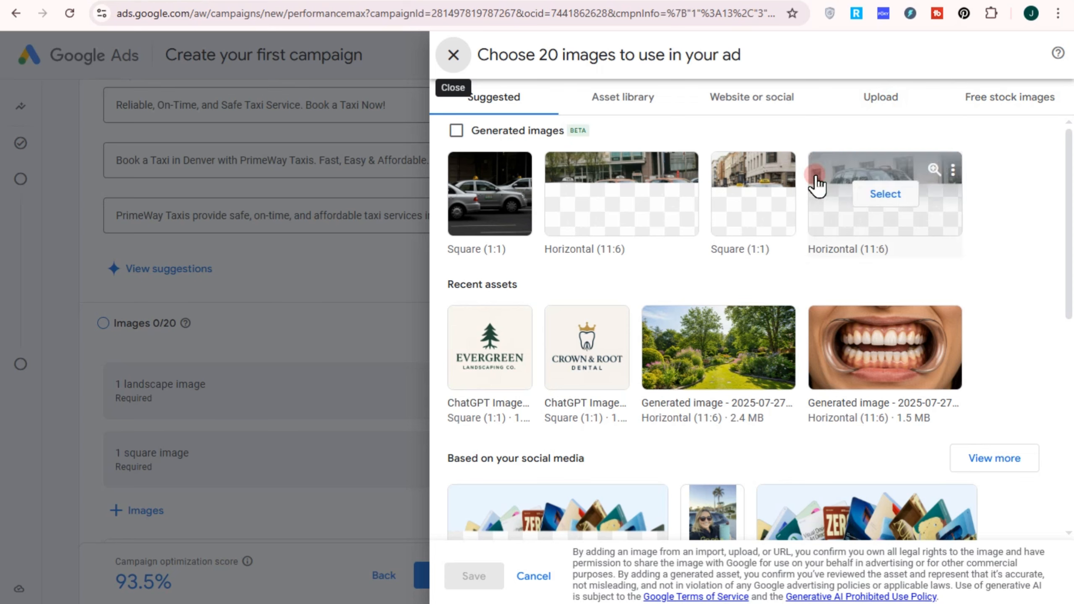
{"action": "left_click", "coordinate": [615, 189]}
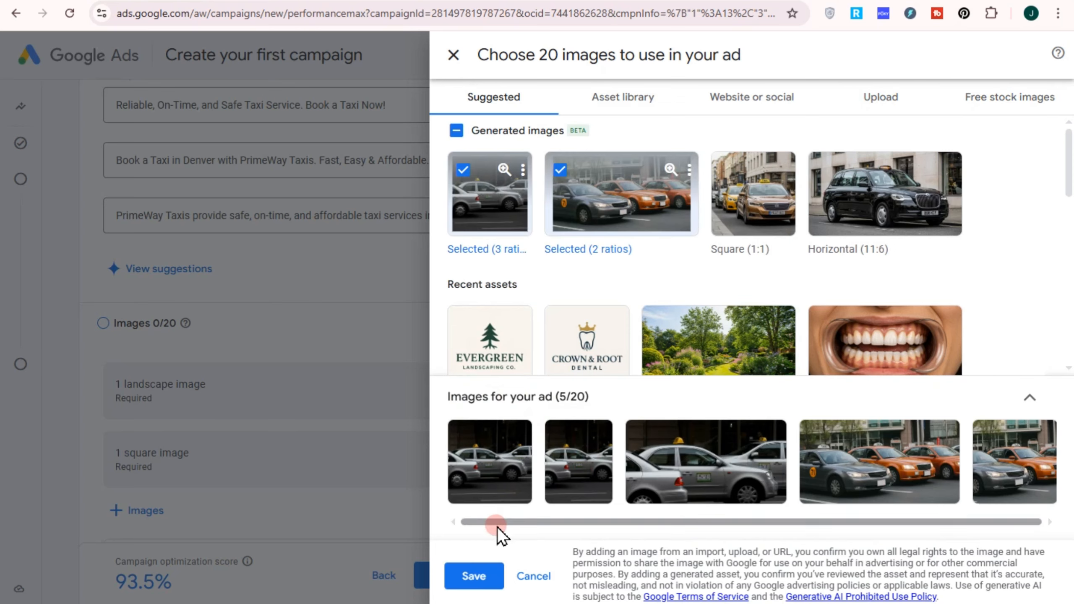
{"action": "left_click", "coordinate": [483, 564]}
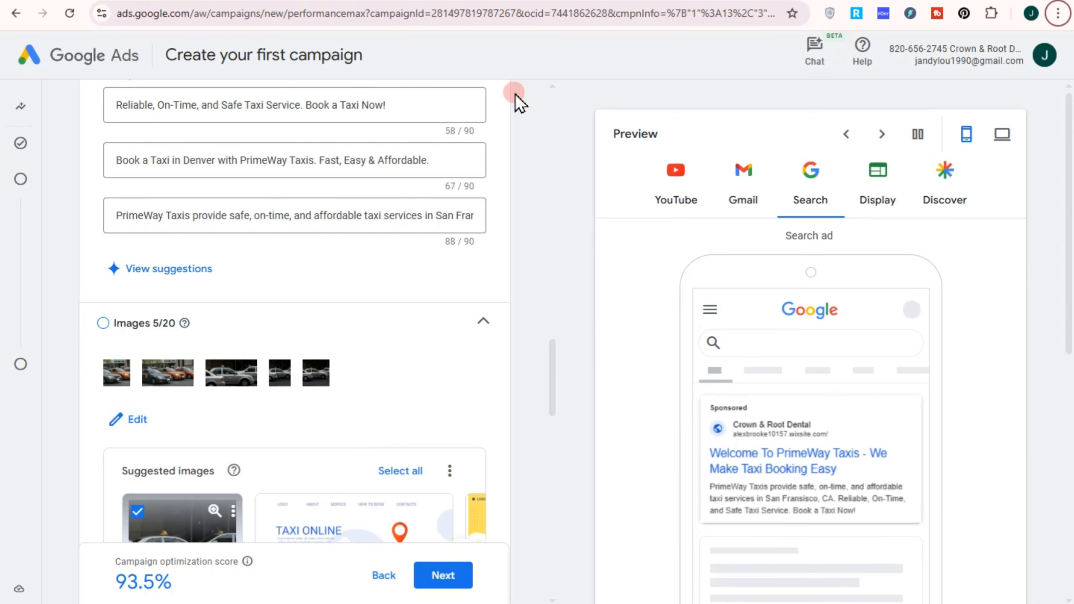
Step: Upload the PrimeWay Taxis logo as the ad's square logo and set the business name to PrimeWay Taxis
{"action": "scroll", "coordinate": [318, 322], "scroll_direction": "down", "scroll_amount": 3}
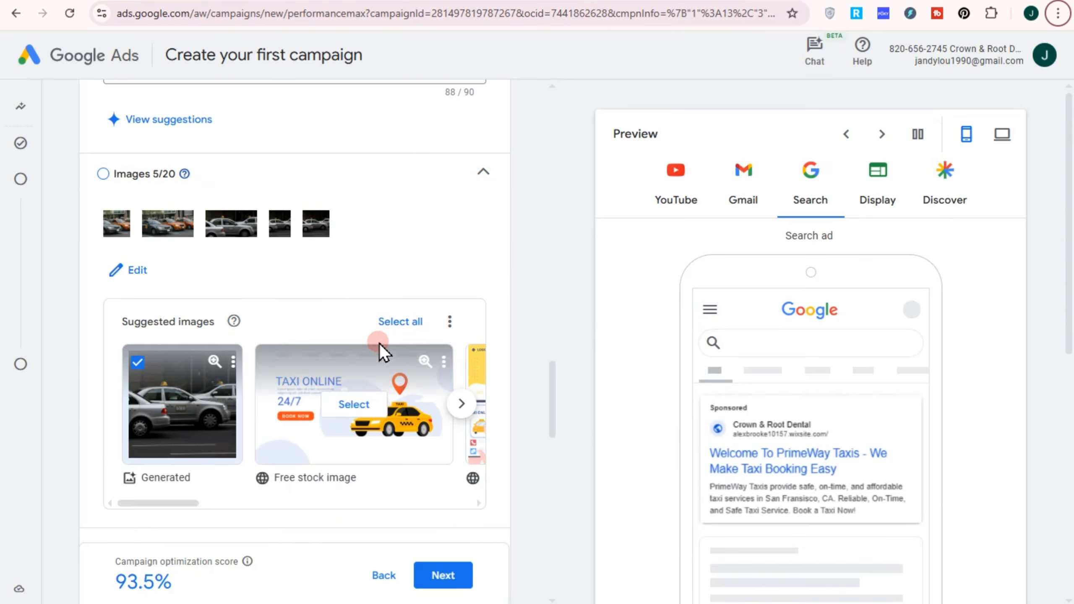
{"action": "scroll", "coordinate": [384, 341], "scroll_direction": "down", "scroll_amount": 2}
{"action": "scroll", "coordinate": [338, 391], "scroll_direction": "down", "scroll_amount": 5}
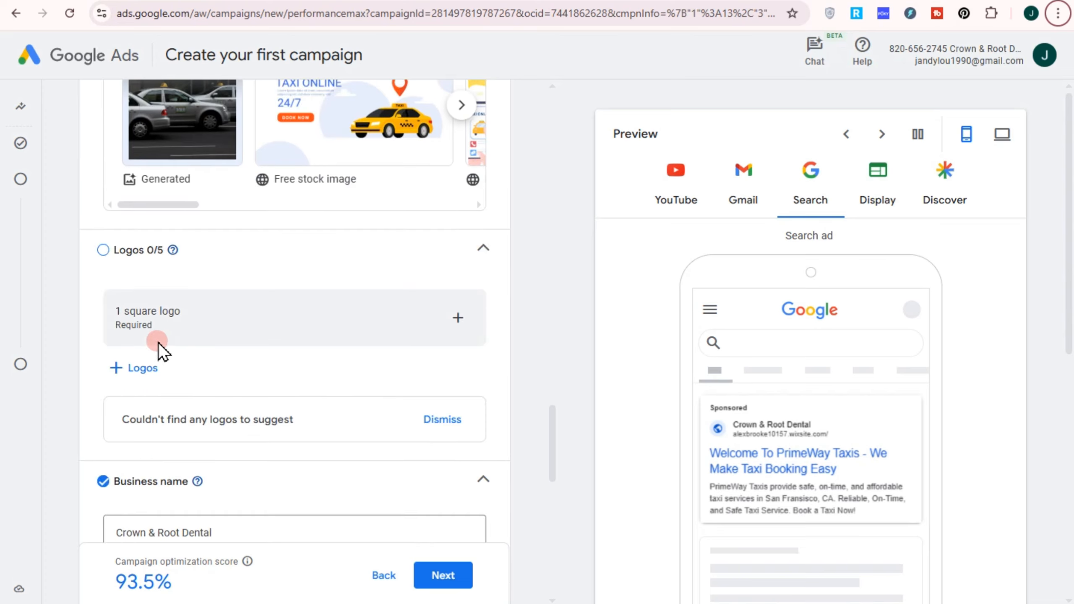
{"action": "left_click", "coordinate": [468, 331]}
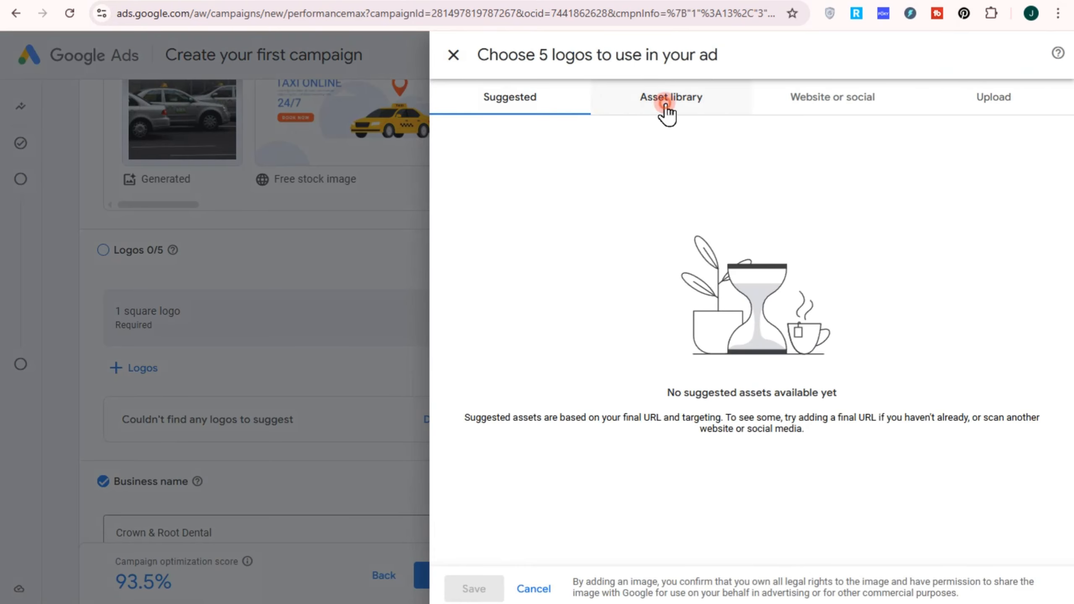
{"action": "left_click", "coordinate": [665, 104]}
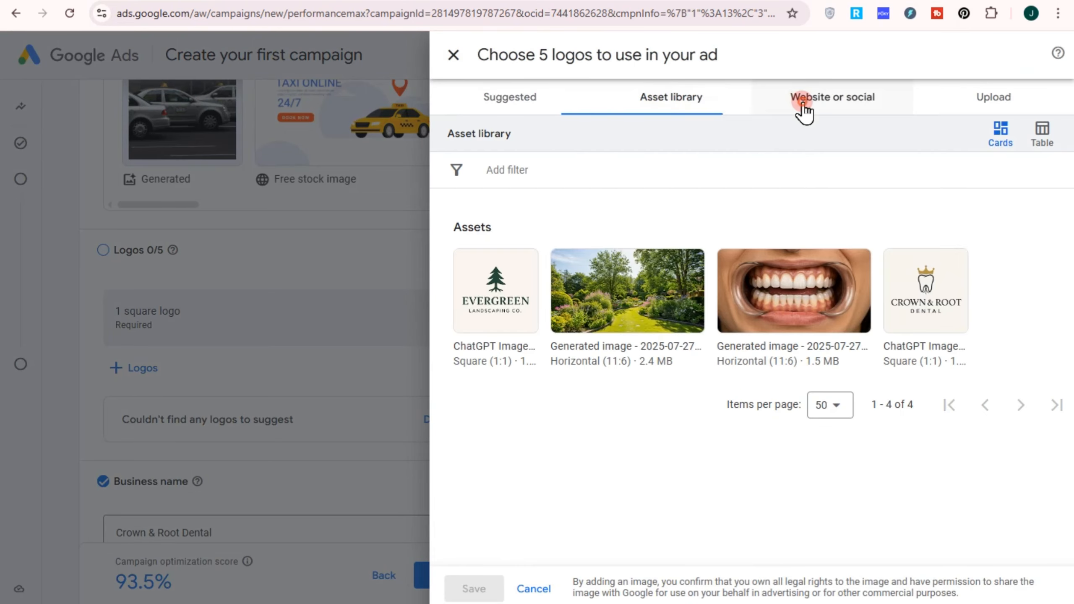
{"action": "left_click", "coordinate": [800, 103]}
{"action": "left_click", "coordinate": [987, 106]}
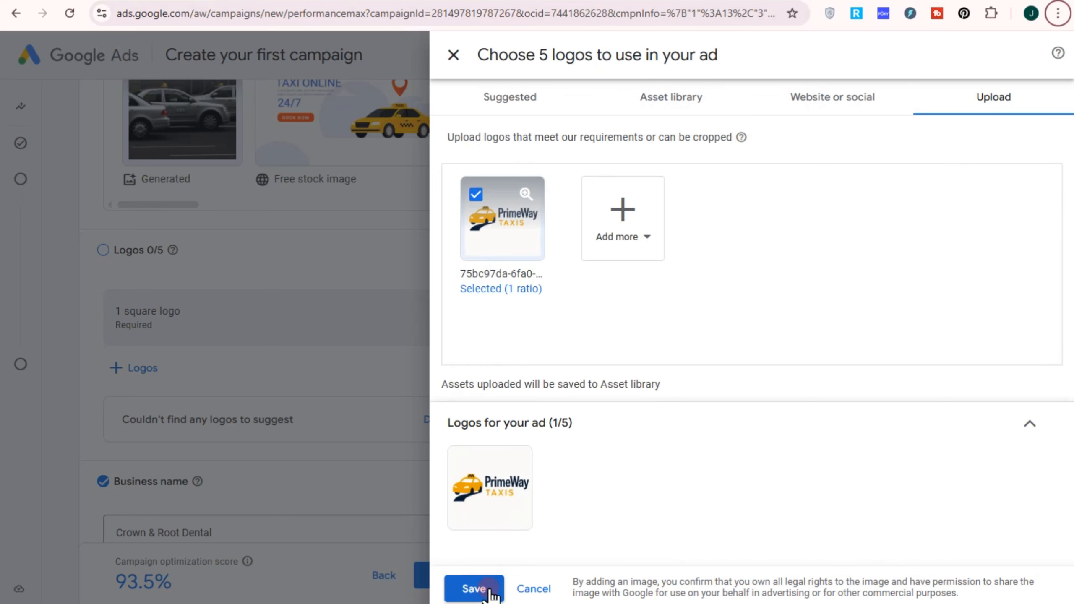
{"action": "left_click", "coordinate": [473, 588]}
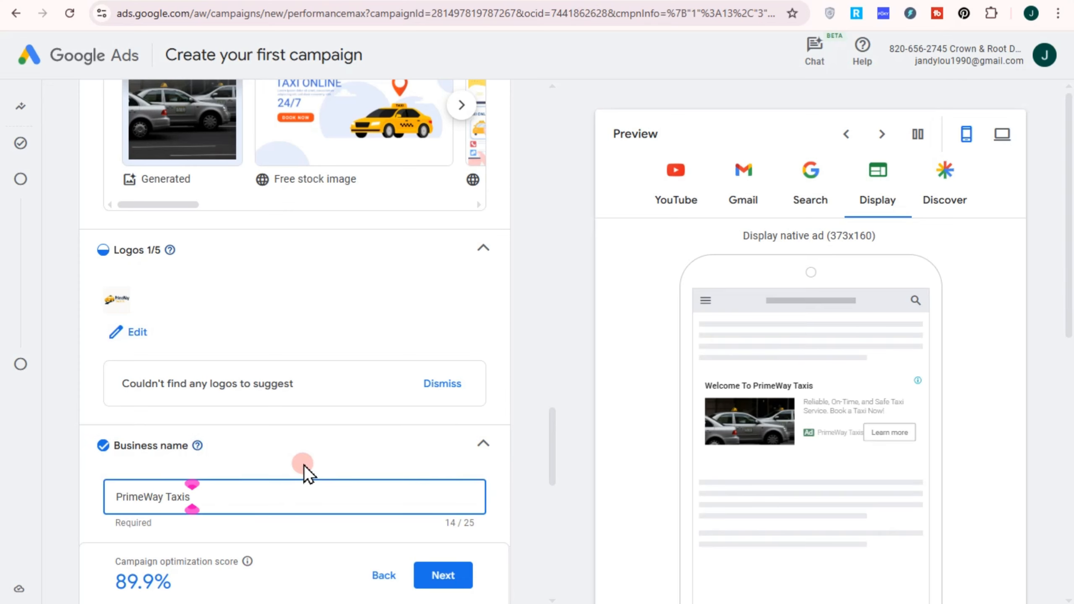
{"action": "scroll", "coordinate": [304, 465], "scroll_direction": "down", "scroll_amount": 3}
{"action": "scroll", "coordinate": [212, 431], "scroll_direction": "down", "scroll_amount": 3}
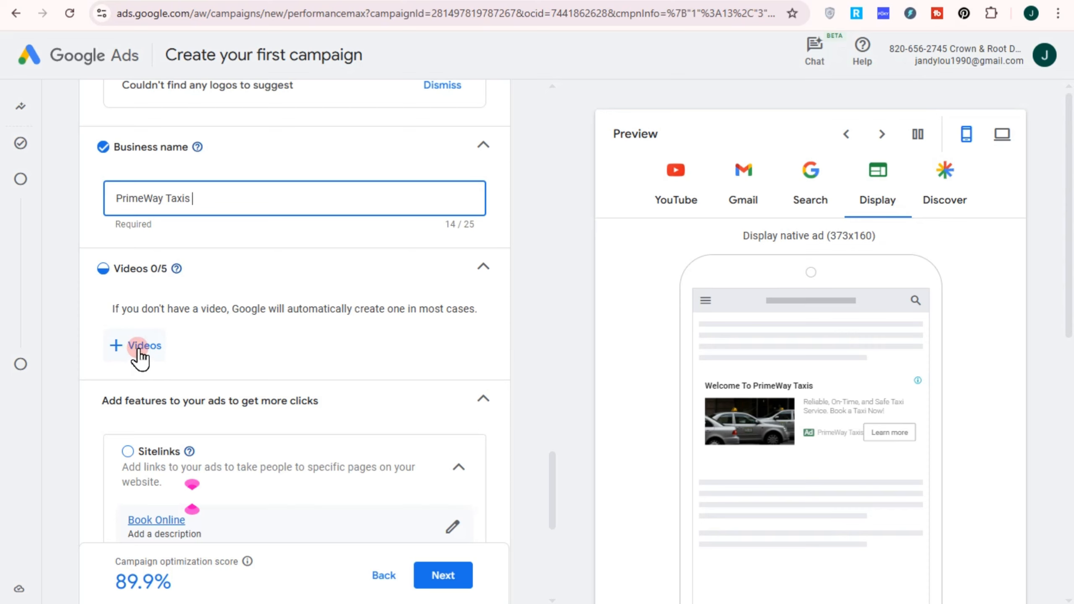
{"action": "scroll", "coordinate": [237, 431], "scroll_direction": "down", "scroll_amount": 3}
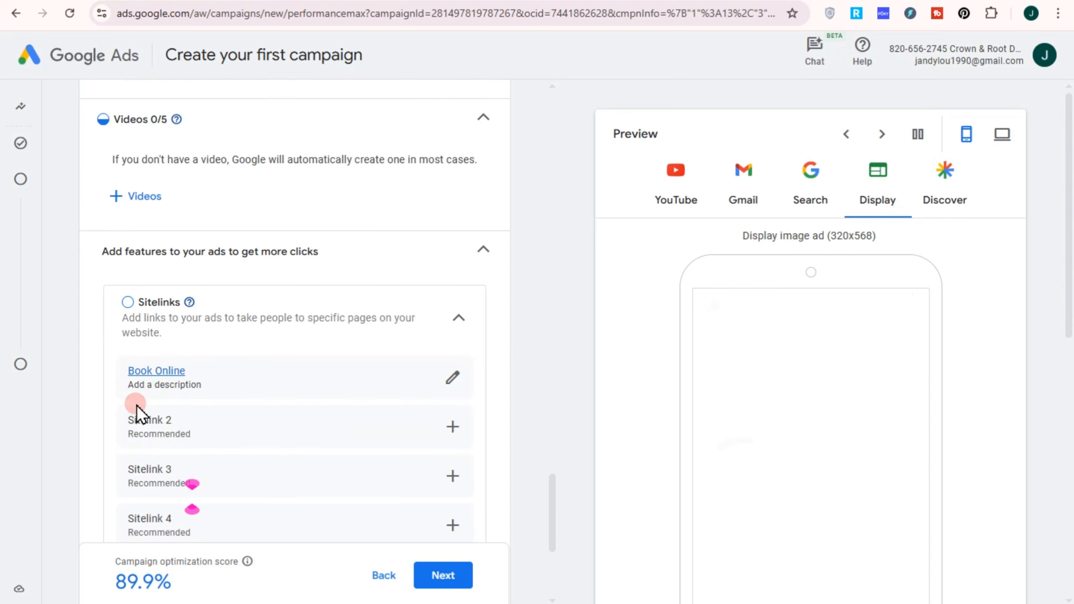
{"action": "left_click", "coordinate": [452, 431]}
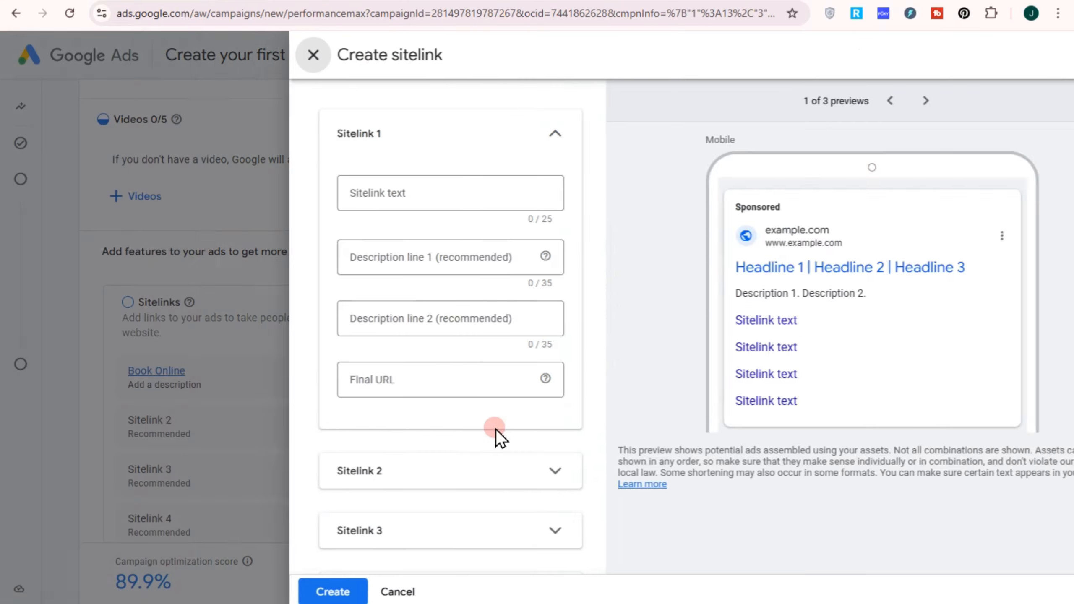
{"action": "left_click", "coordinate": [372, 202]}
{"action": "type", "text": "S"}
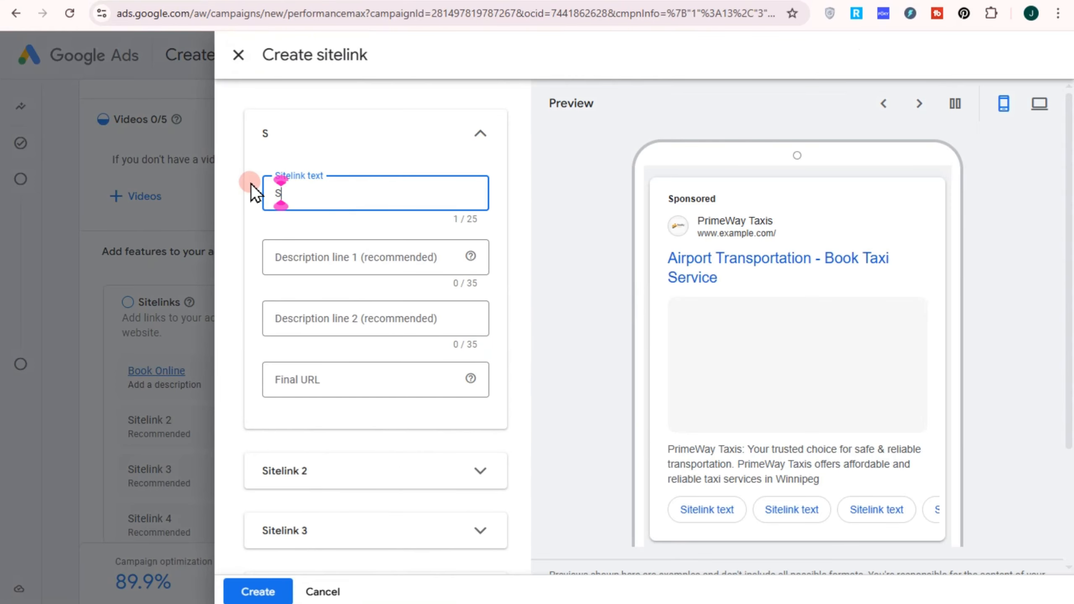
{"action": "type", "text": "ervices"}
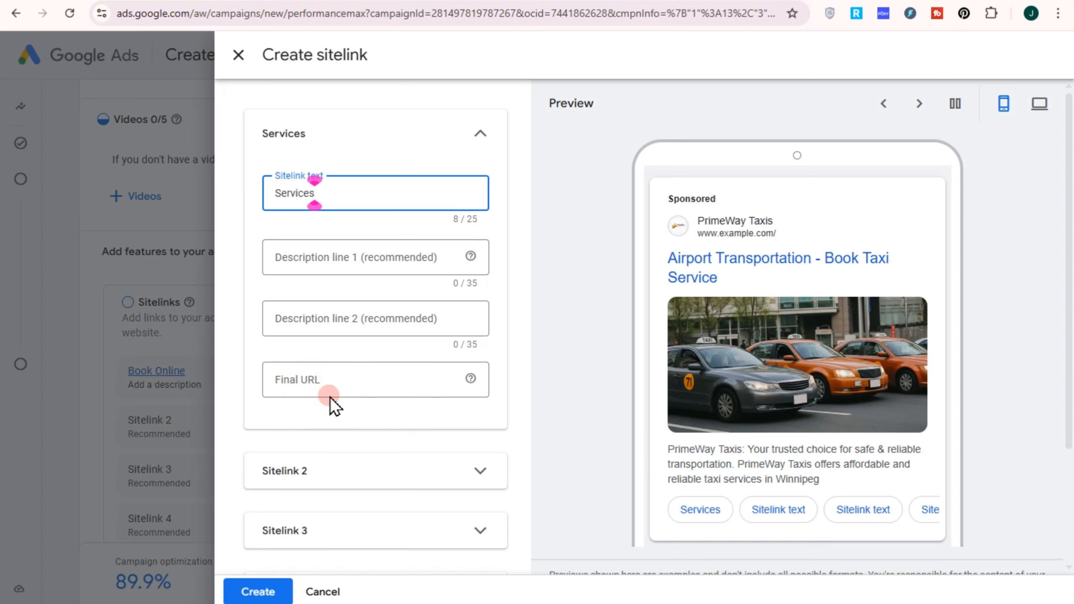
{"action": "left_click", "coordinate": [273, 600]}
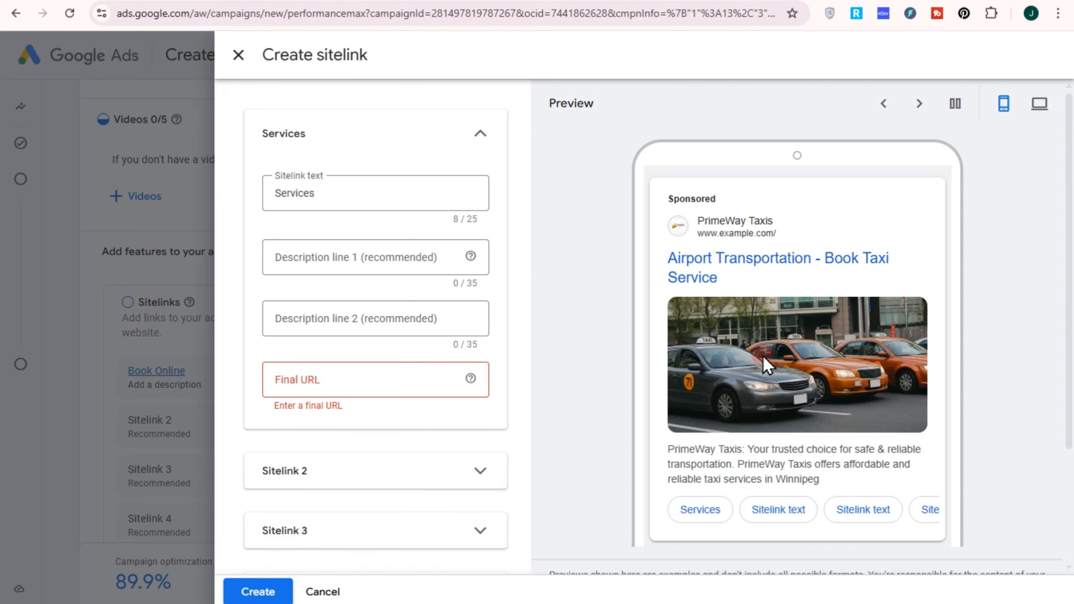
{"action": "left_click", "coordinate": [774, 263]}
{"action": "left_click", "coordinate": [322, 383]}
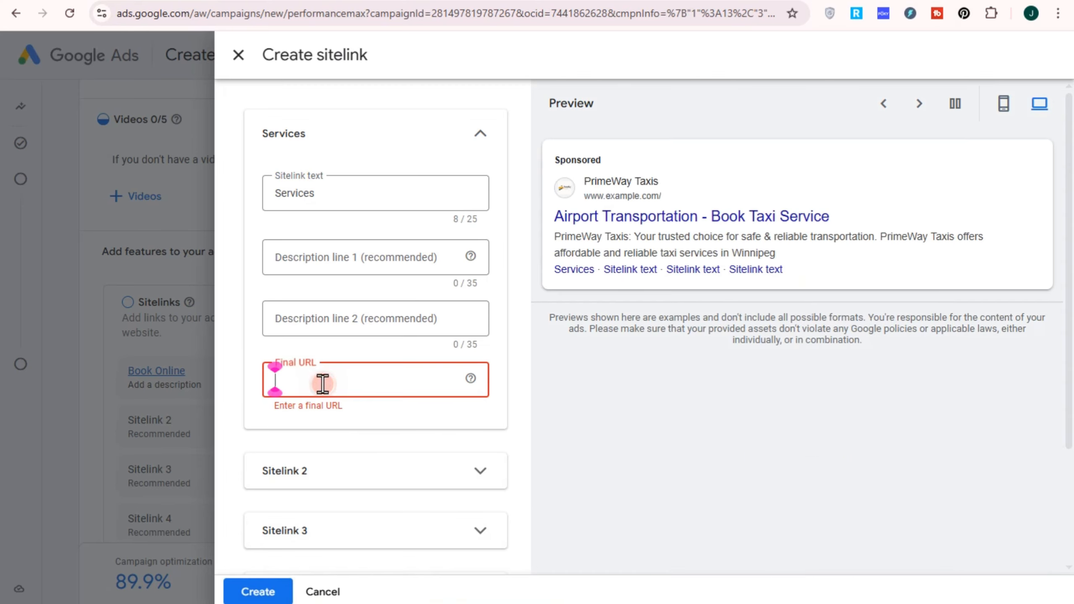
{"action": "left_click", "coordinate": [334, 591]}
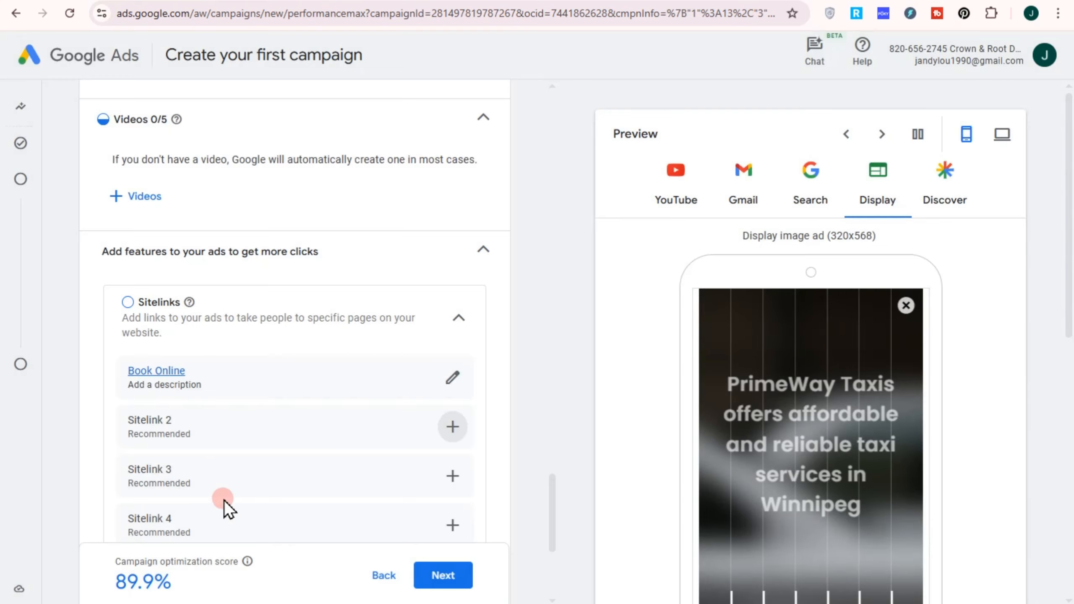
Step: Check the call to action, keep it on Automated, and proceed to the bid strategy
{"action": "scroll", "coordinate": [282, 510], "scroll_direction": "down", "scroll_amount": 5}
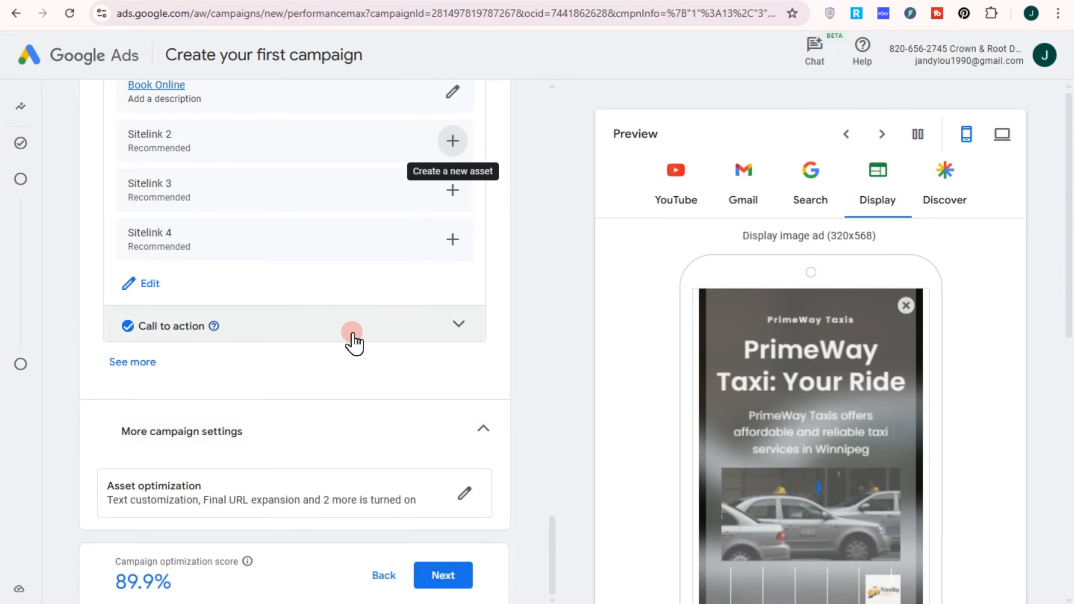
{"action": "left_click", "coordinate": [161, 336]}
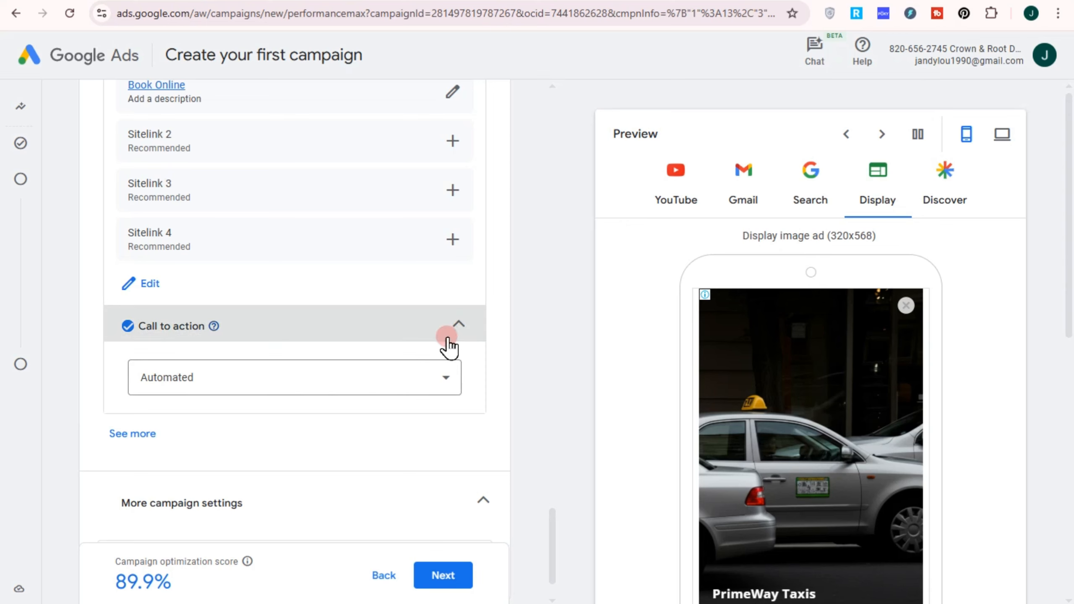
{"action": "left_click", "coordinate": [444, 338]}
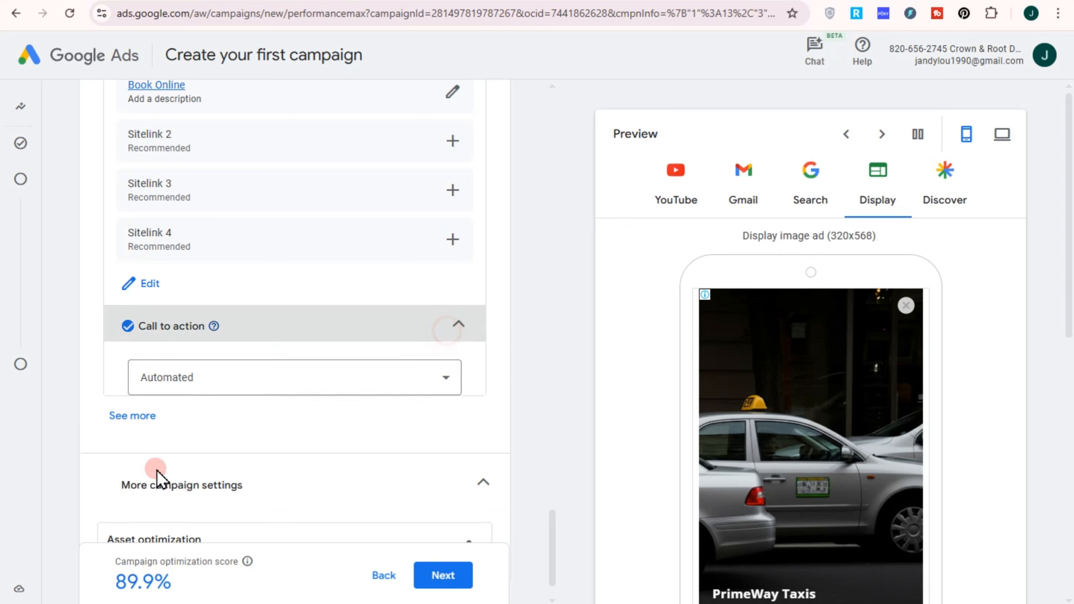
{"action": "left_click", "coordinate": [450, 579]}
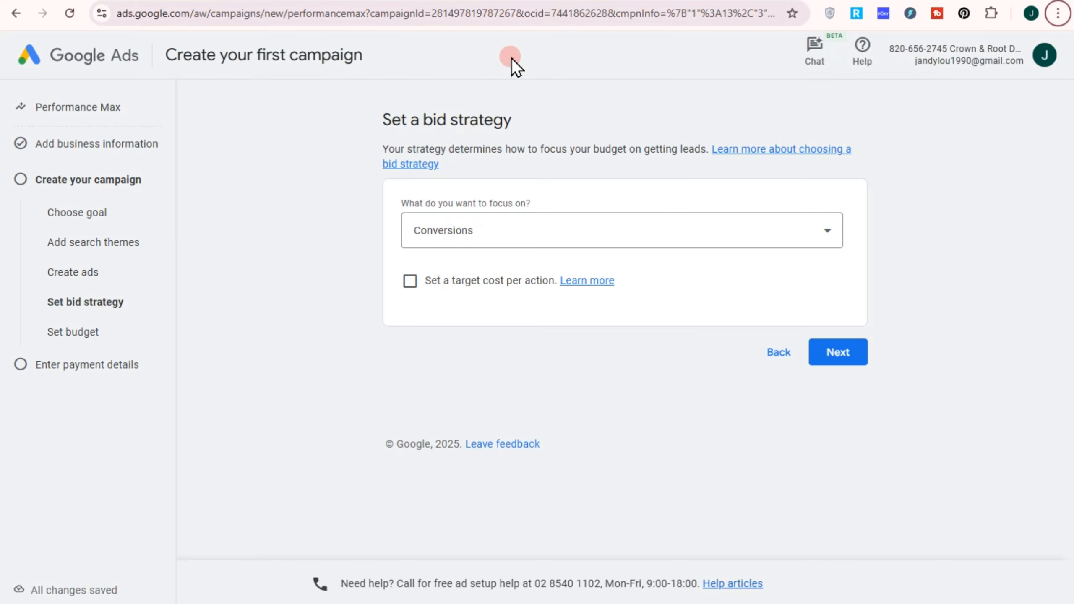
{"action": "left_click", "coordinate": [510, 243]}
{"action": "left_click", "coordinate": [482, 292]}
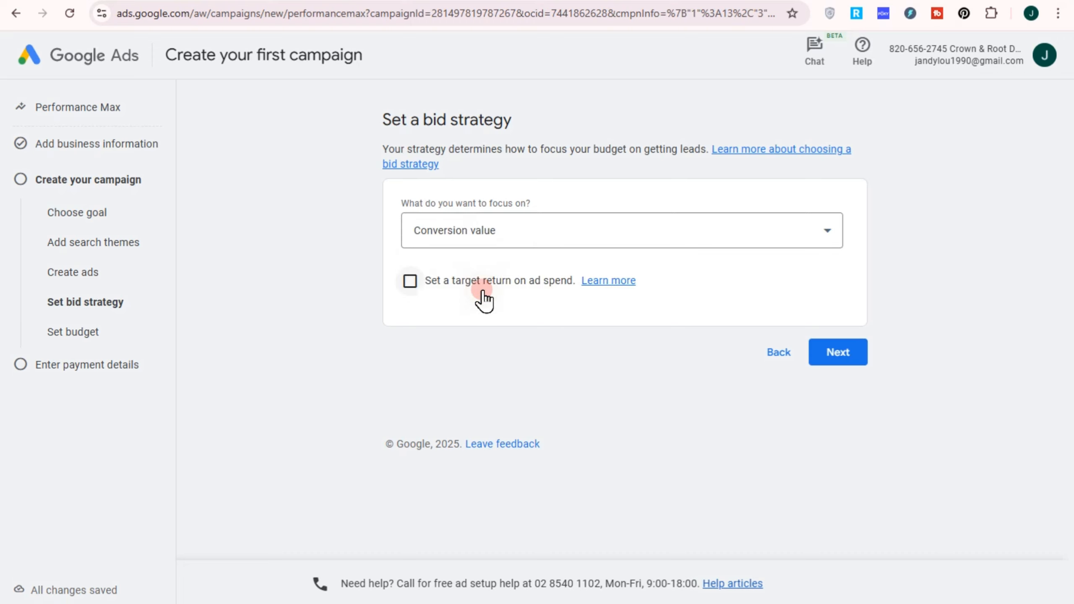
{"action": "left_click", "coordinate": [492, 247]}
{"action": "left_click", "coordinate": [478, 250]}
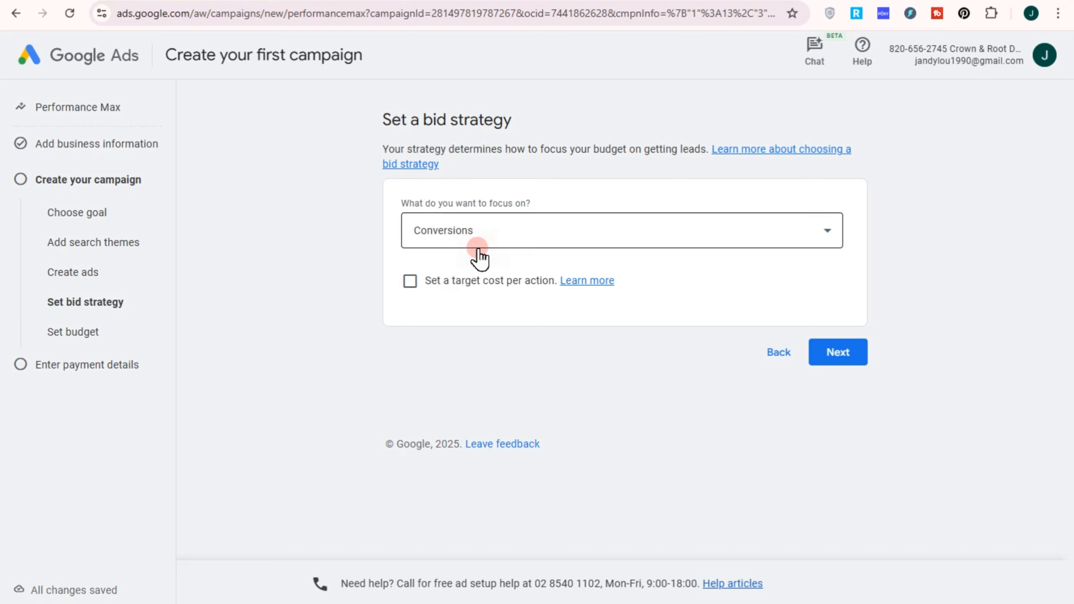
Step: Enable a target cost per action, set the target CPA to HK$500, and proceed to the budget
{"action": "left_click", "coordinate": [410, 283]}
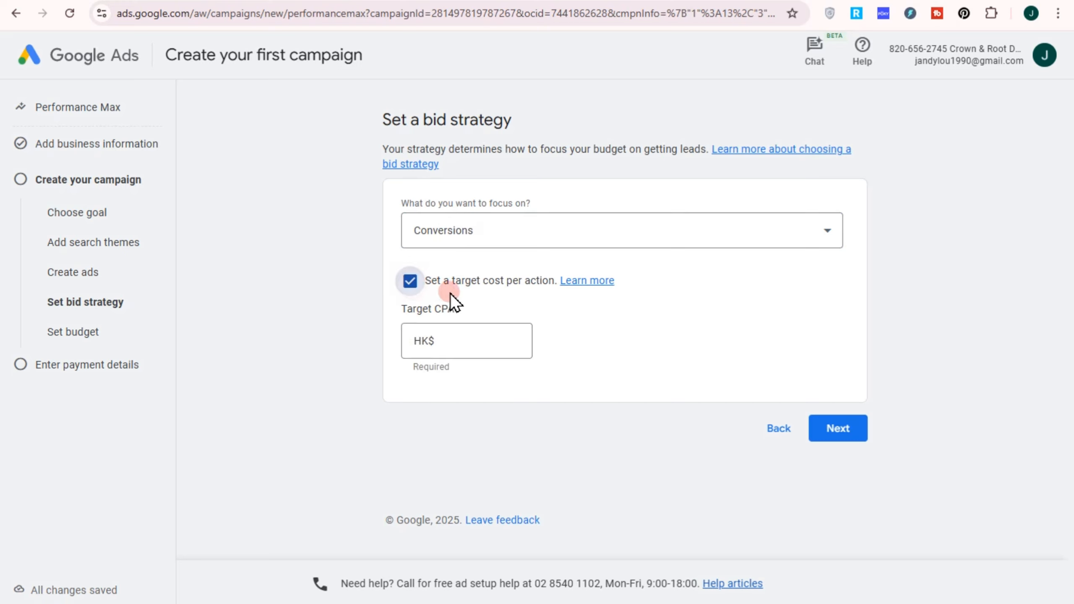
{"action": "left_click", "coordinate": [469, 344]}
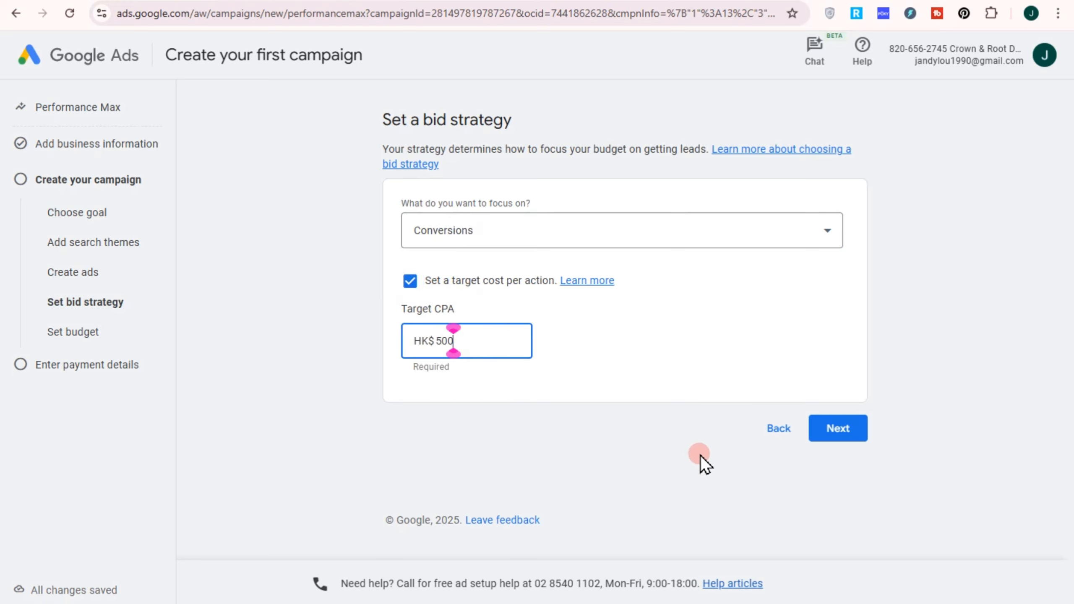
{"action": "left_click", "coordinate": [850, 438]}
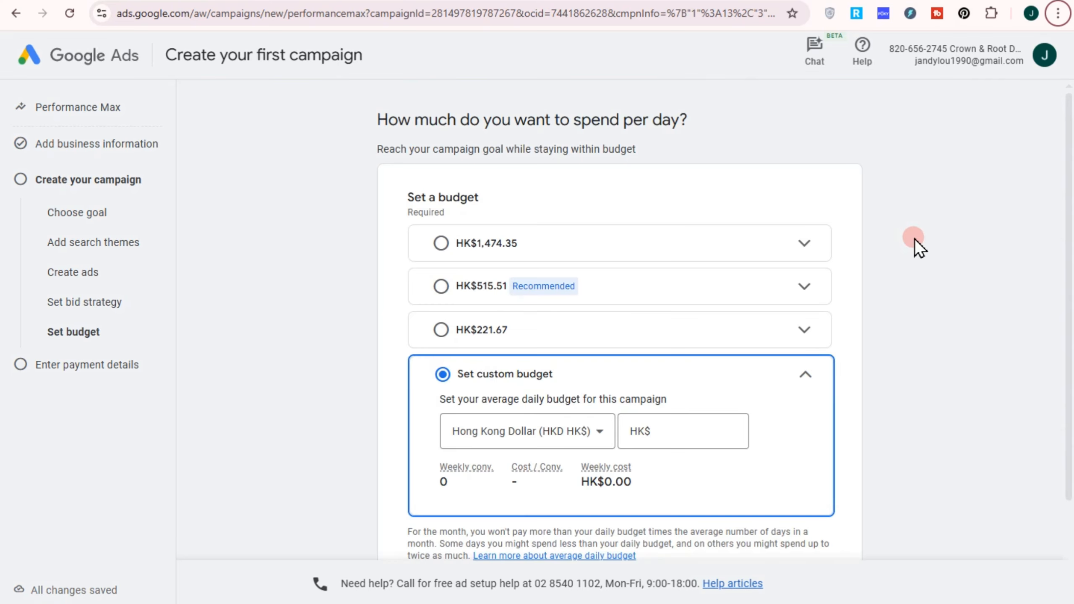
Step: Compare the weekly estimates for the HK$1,474.35, HK$515.51 and HK$221.67 average daily budgets
{"action": "left_click", "coordinate": [660, 247]}
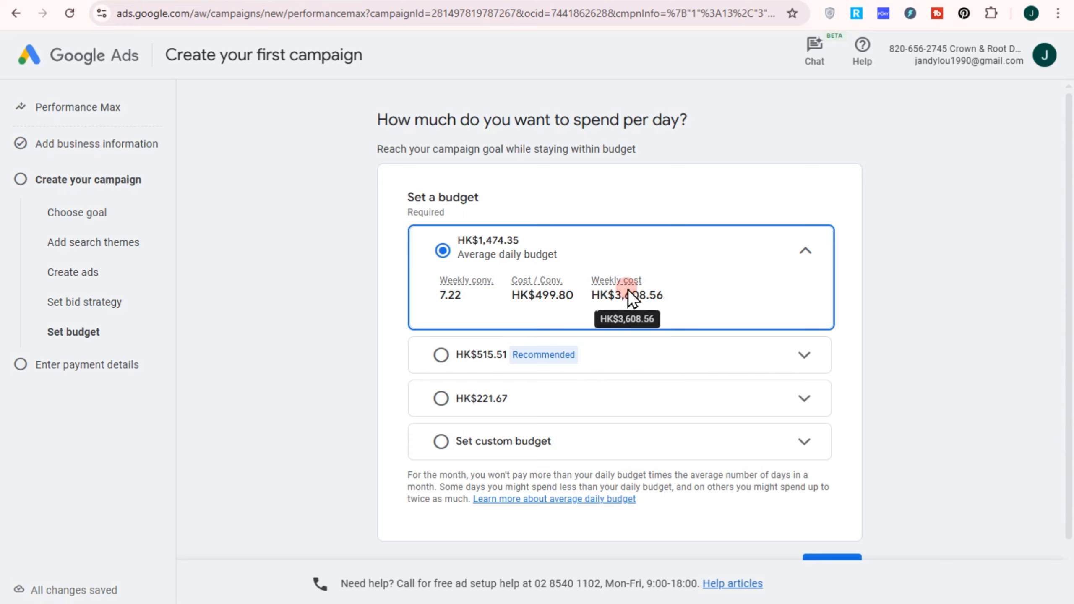
{"action": "left_click", "coordinate": [655, 366]}
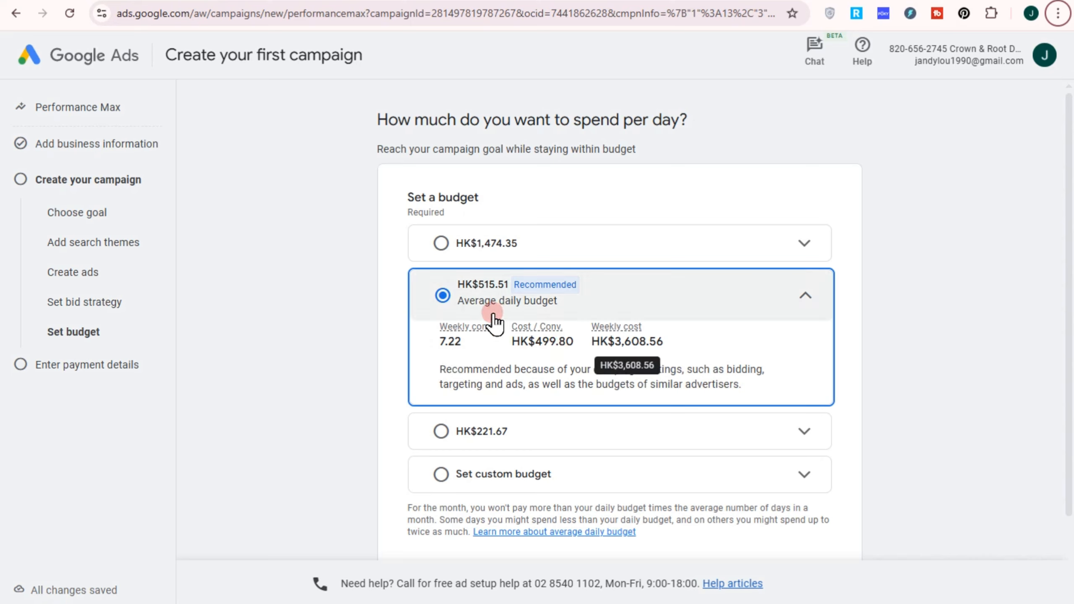
{"action": "left_click", "coordinate": [532, 437]}
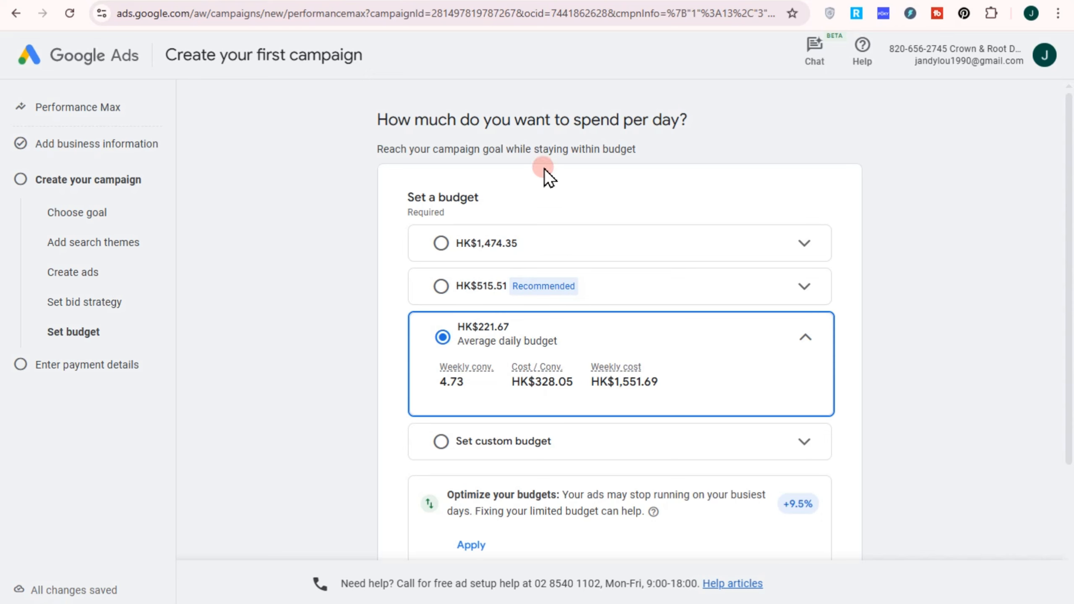
Step: Set a custom average daily budget of HK$100 in Hong Kong dollars for the campaign
{"action": "left_click", "coordinate": [441, 442]}
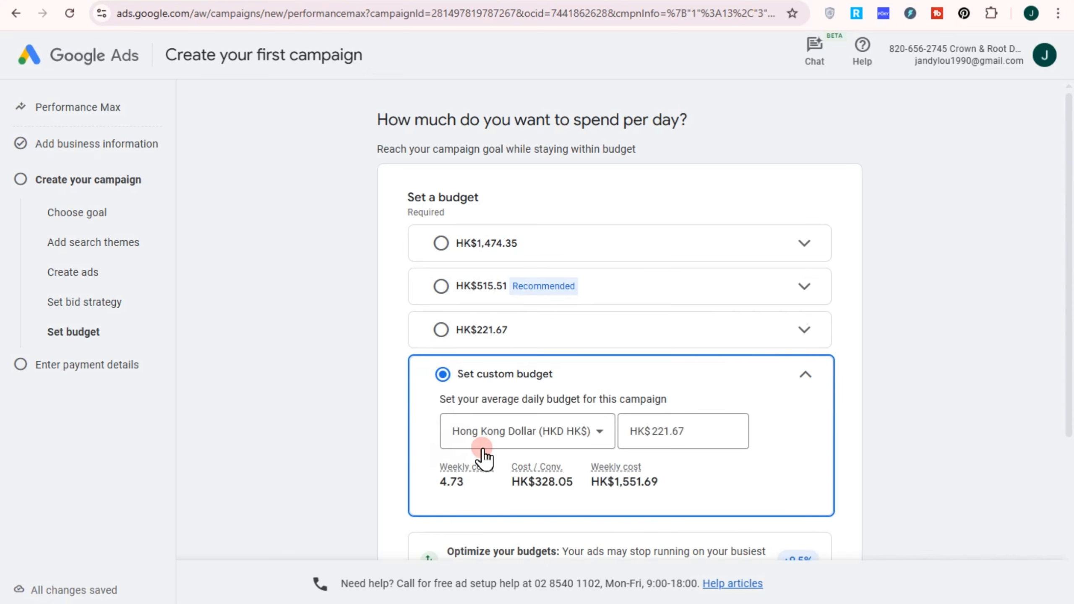
{"action": "left_click", "coordinate": [669, 431]}
{"action": "left_click_drag", "start_coordinate": [708, 429], "coordinate": [542, 436]}
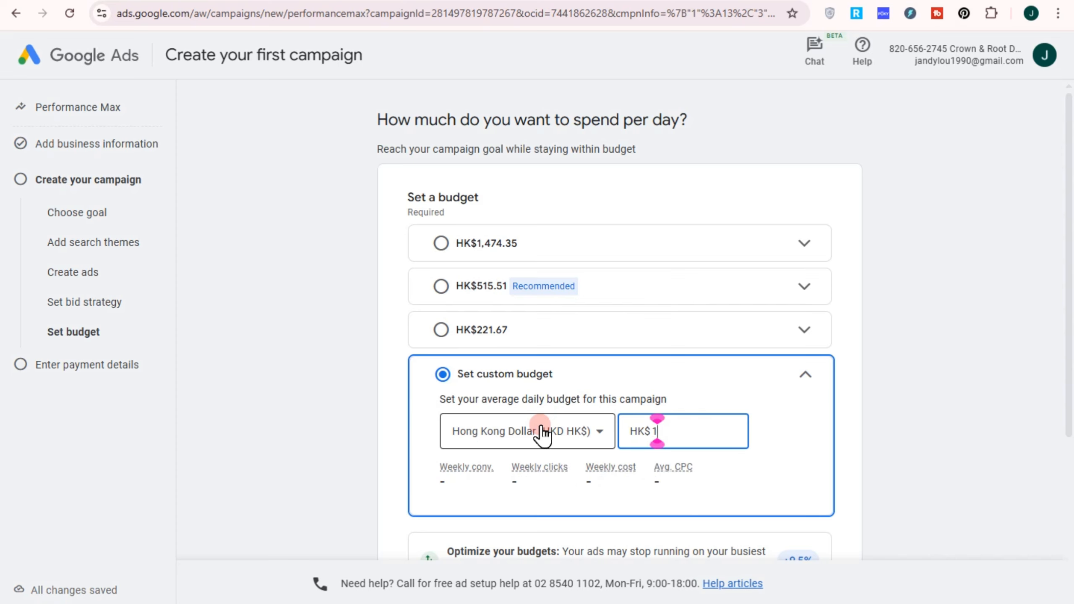
{"action": "scroll", "coordinate": [683, 503], "scroll_direction": "down", "scroll_amount": 3}
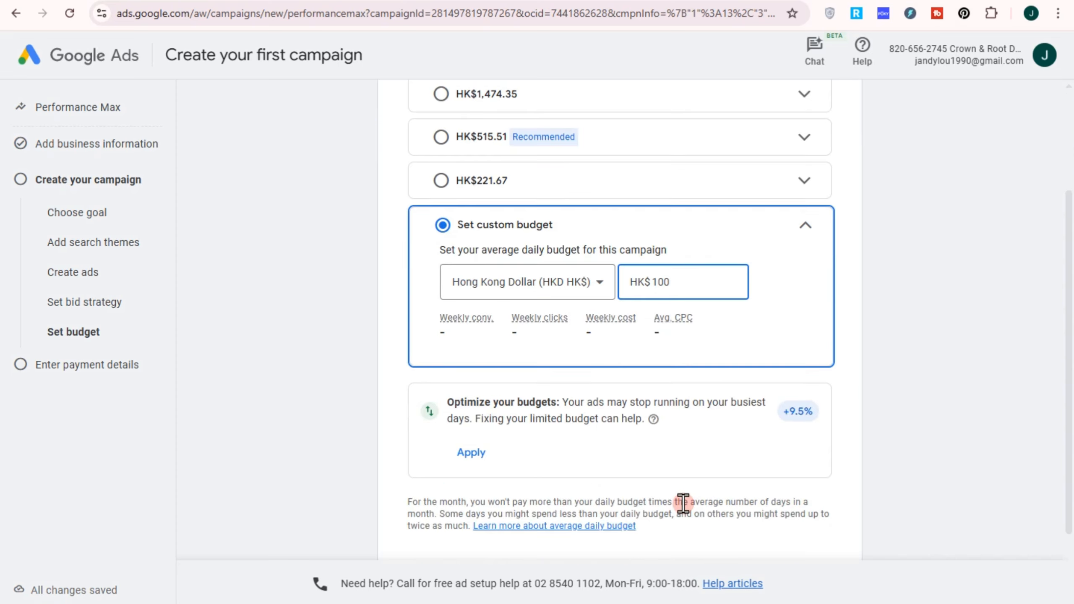
{"action": "type", "text": "100"}
{"action": "left_click", "coordinate": [465, 349]}
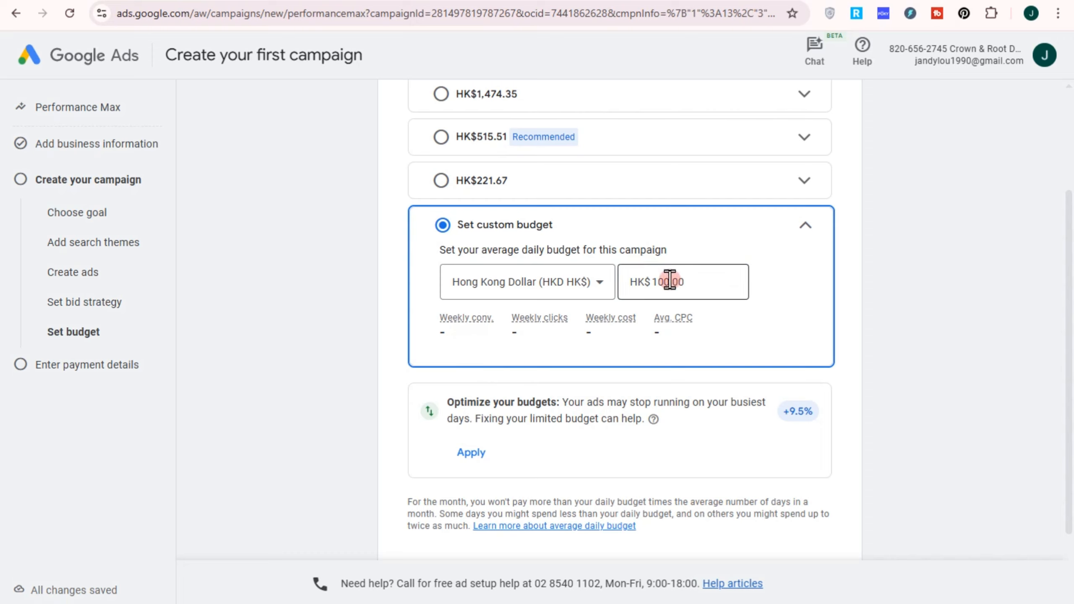
Step: Review the weekly estimates for the custom budget and proceed to the payment details
{"action": "left_click", "coordinate": [693, 282]}
{"action": "left_click_drag", "start_coordinate": [659, 282], "coordinate": [691, 282]}
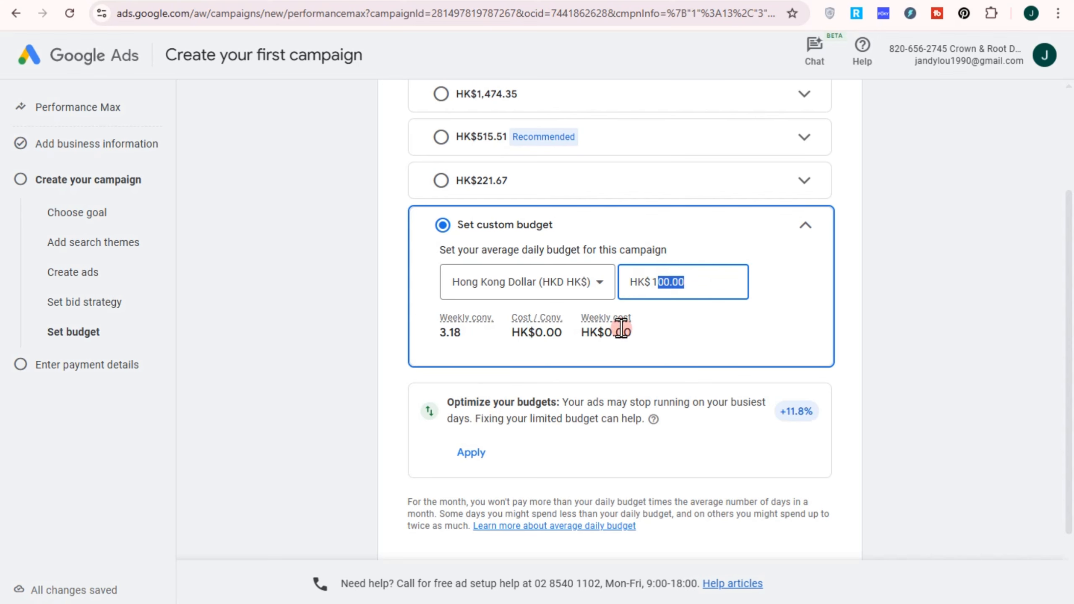
{"action": "scroll", "coordinate": [621, 378], "scroll_direction": "down", "scroll_amount": 2}
{"action": "scroll", "coordinate": [620, 379], "scroll_direction": "up", "scroll_amount": 5}
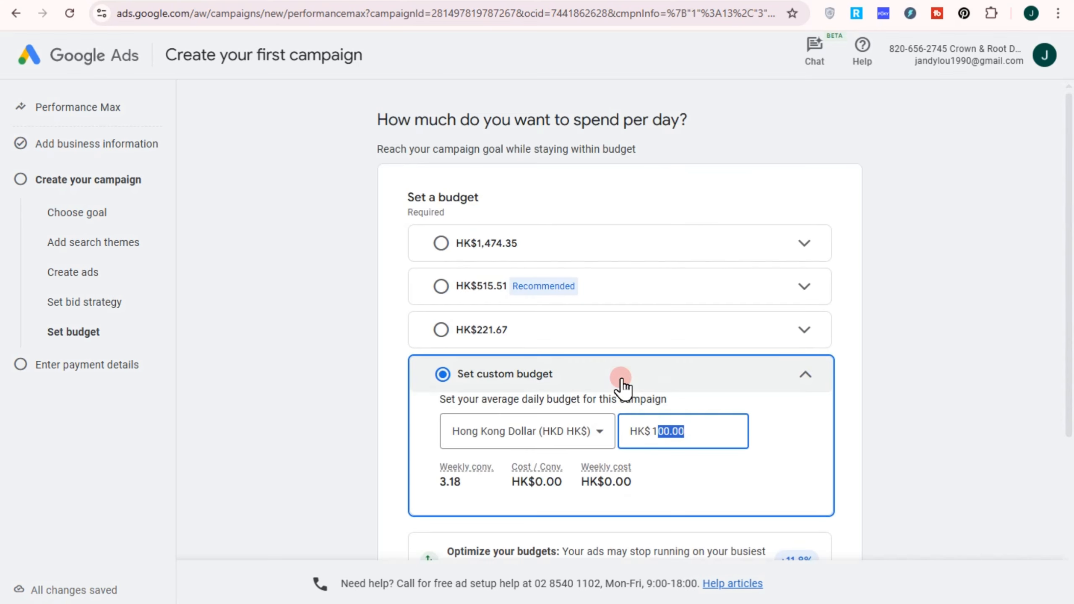
{"action": "scroll", "coordinate": [842, 506], "scroll_direction": "down", "scroll_amount": 5}
{"action": "left_click", "coordinate": [840, 503]}
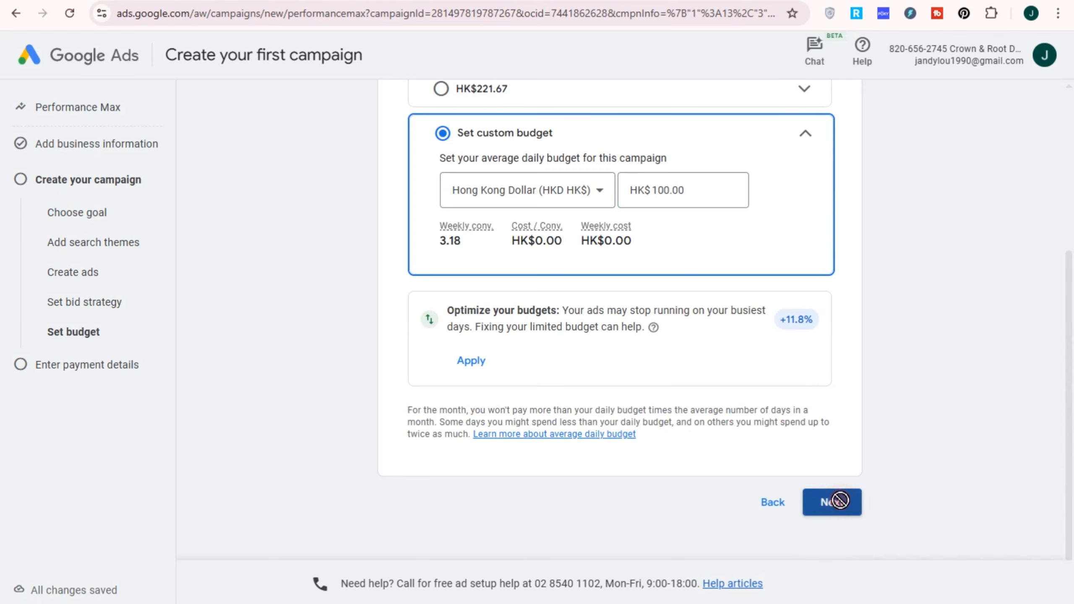
Step: Set the billing country to Hong Kong with Hong Kong Time and fill in the introductory offer code
{"action": "scroll", "coordinate": [653, 446], "scroll_direction": "up", "scroll_amount": 5}
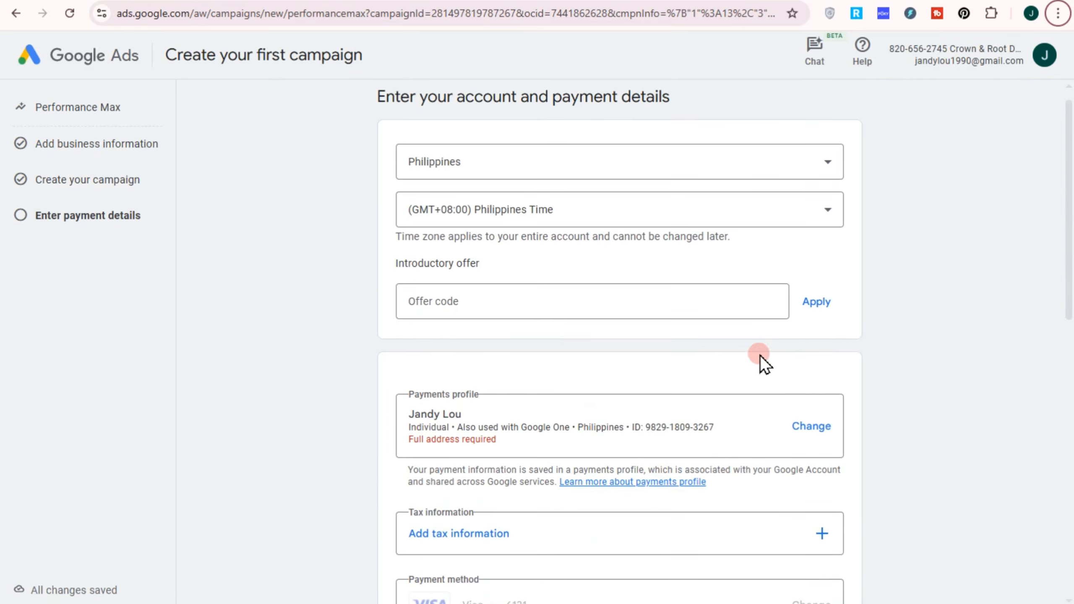
{"action": "scroll", "coordinate": [755, 372], "scroll_direction": "down", "scroll_amount": 5}
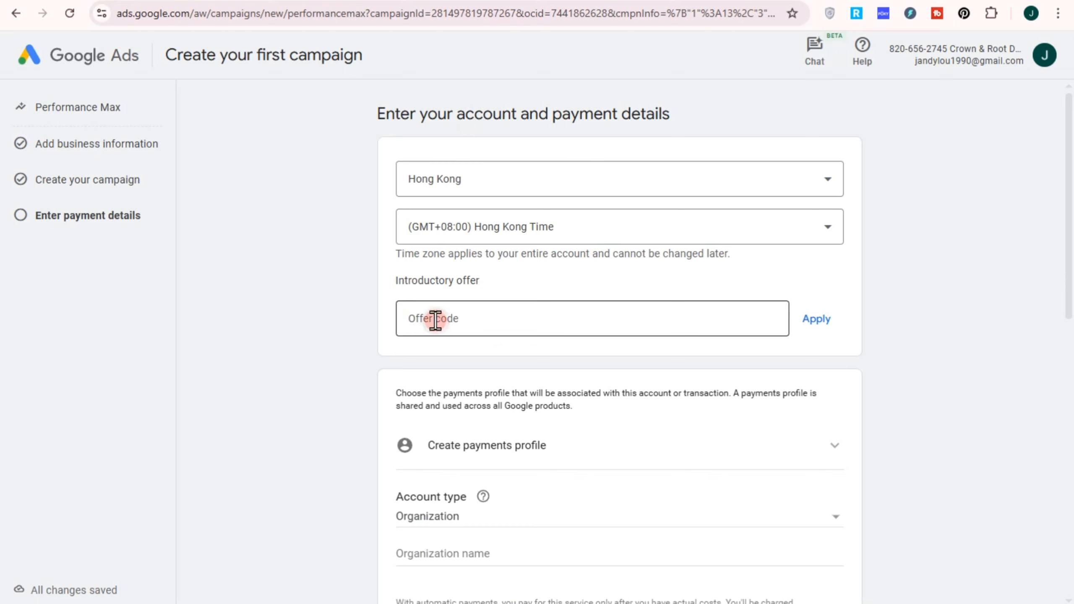
{"action": "left_click", "coordinate": [435, 319]}
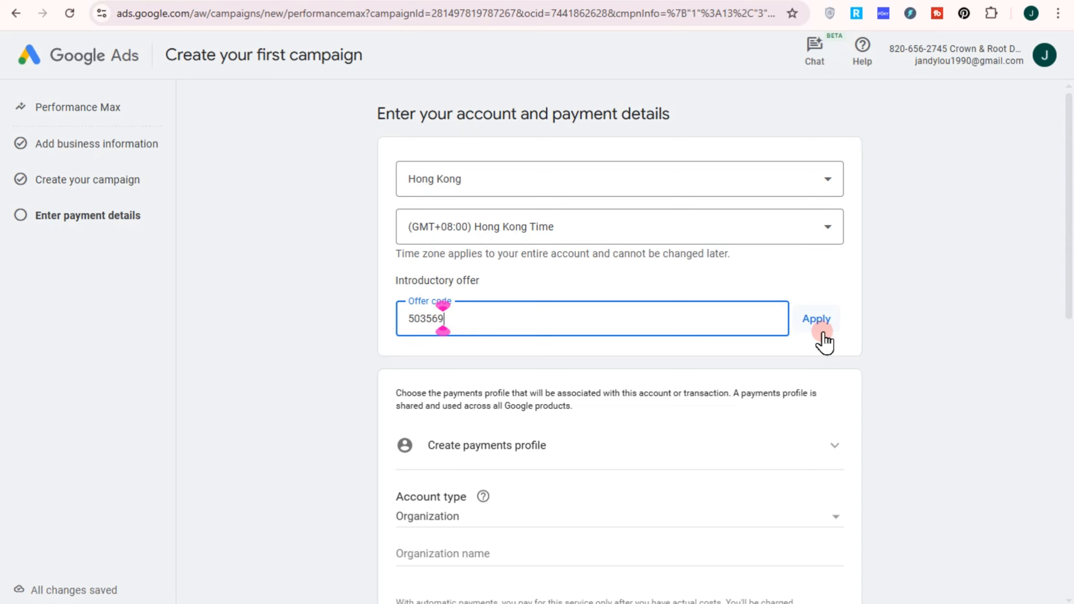
Step: Set the new payments profile's account type to Individual
{"action": "scroll", "coordinate": [538, 414], "scroll_direction": "down", "scroll_amount": 3}
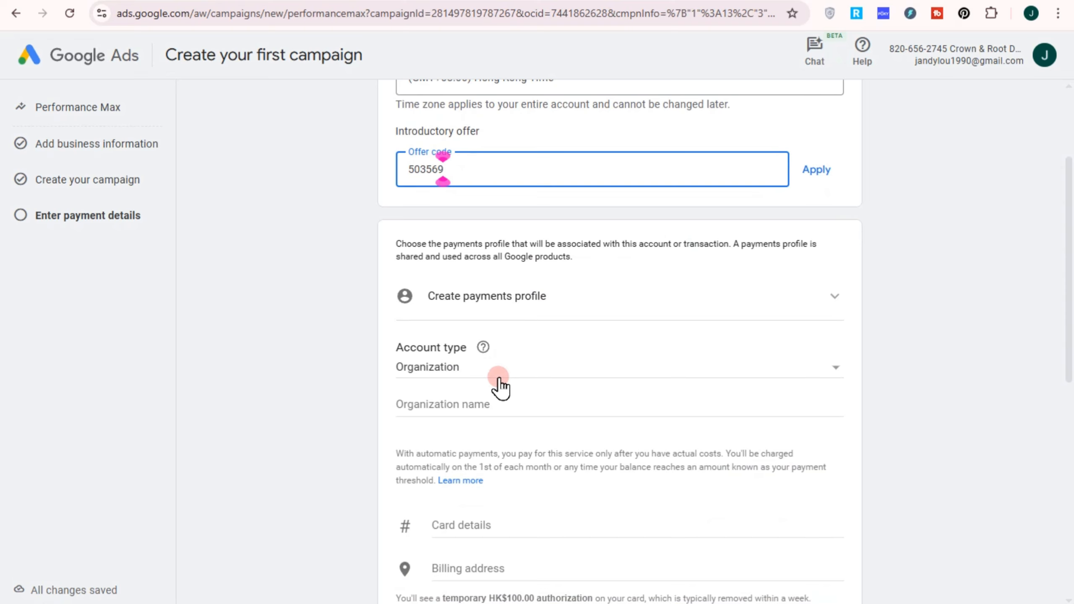
{"action": "left_click", "coordinate": [501, 370]}
{"action": "left_click", "coordinate": [470, 345]}
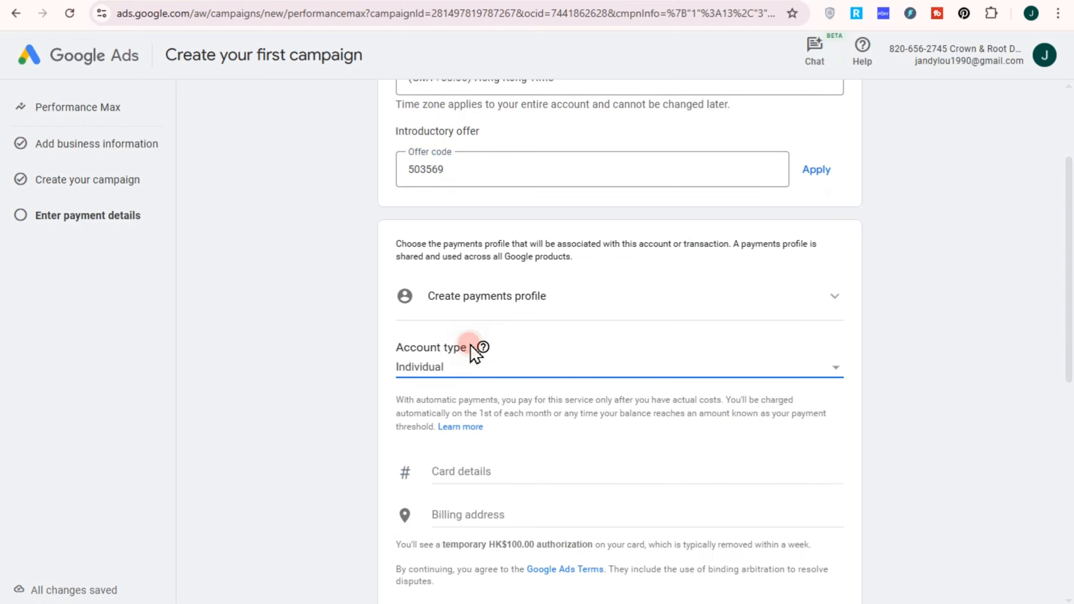
{"action": "mouse_move", "coordinate": [476, 346]}
Step: Enter the payment card's number and expiry date in the card details
{"action": "left_click", "coordinate": [557, 515]}
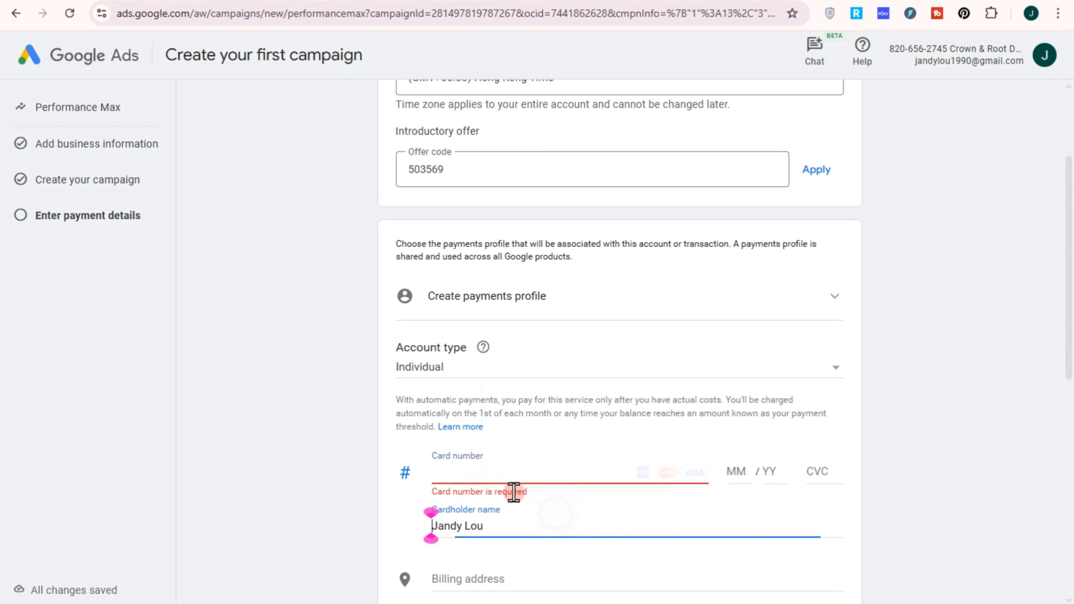
{"action": "left_click", "coordinate": [505, 473]}
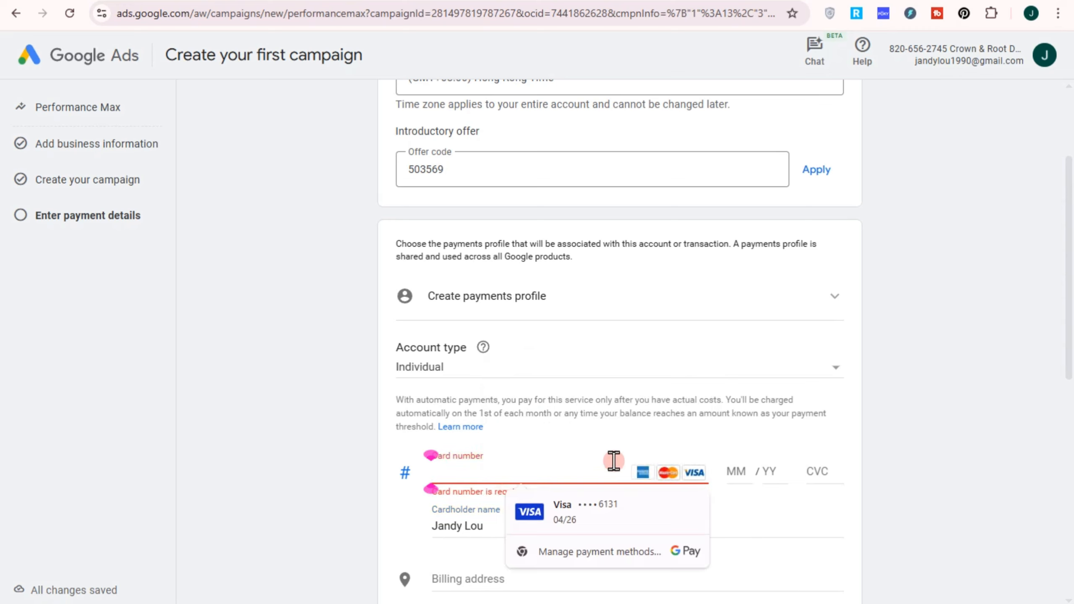
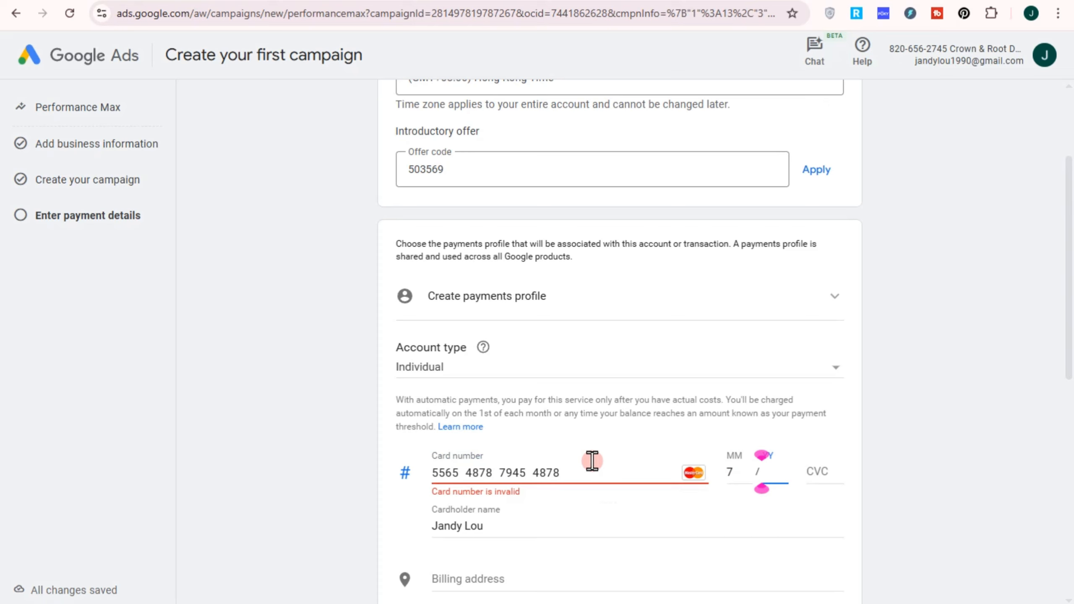
{"action": "left_click", "coordinate": [728, 473]}
{"action": "type", "text": "54"}
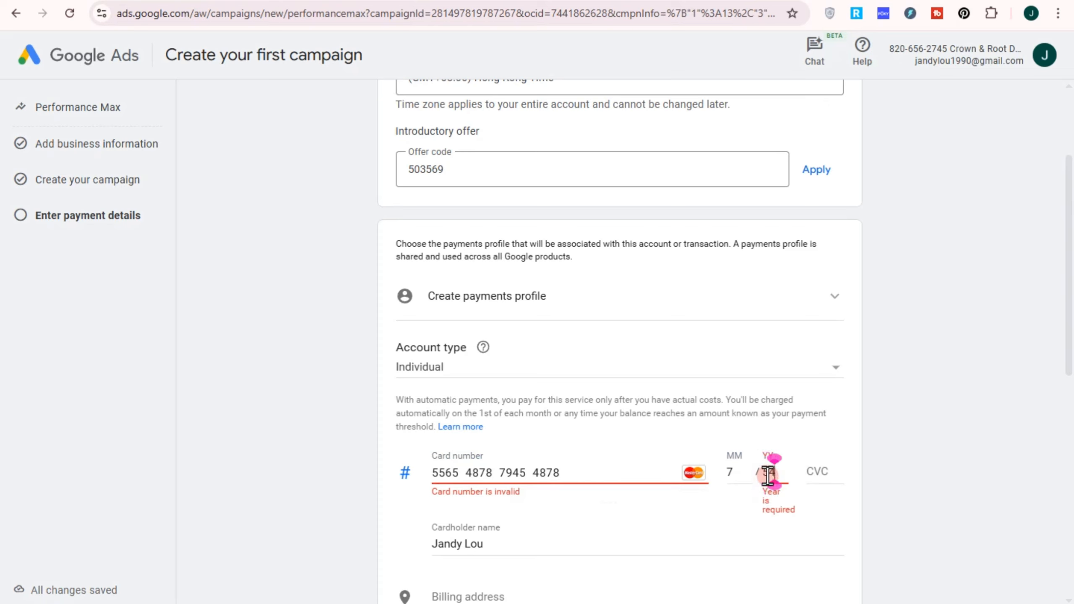
Step: Correct the payment card's expiry month and enter its security code
{"action": "left_click", "coordinate": [551, 473]}
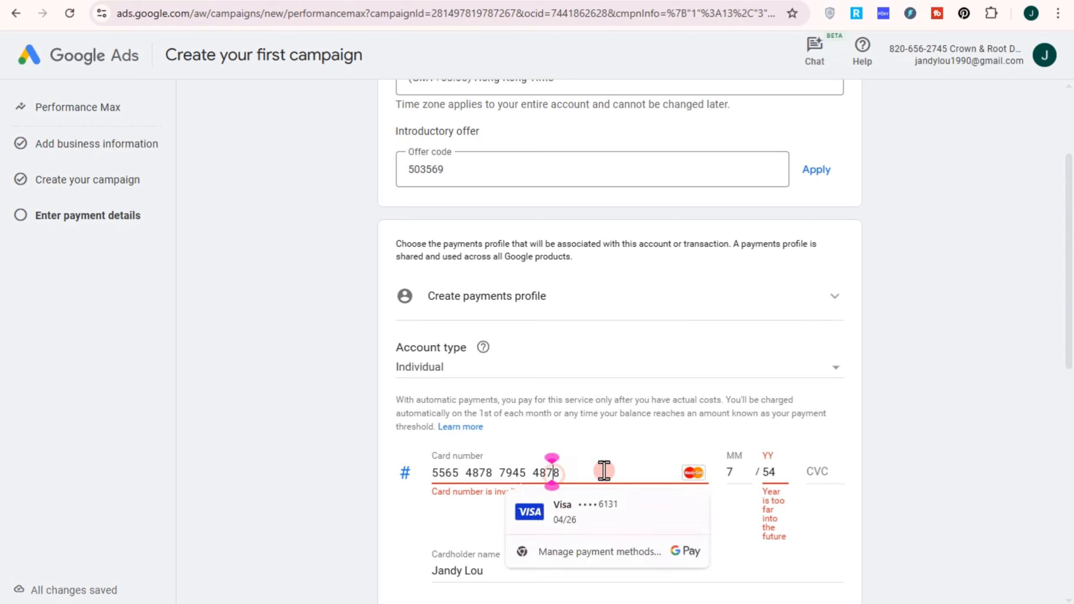
{"action": "left_click", "coordinate": [746, 471]}
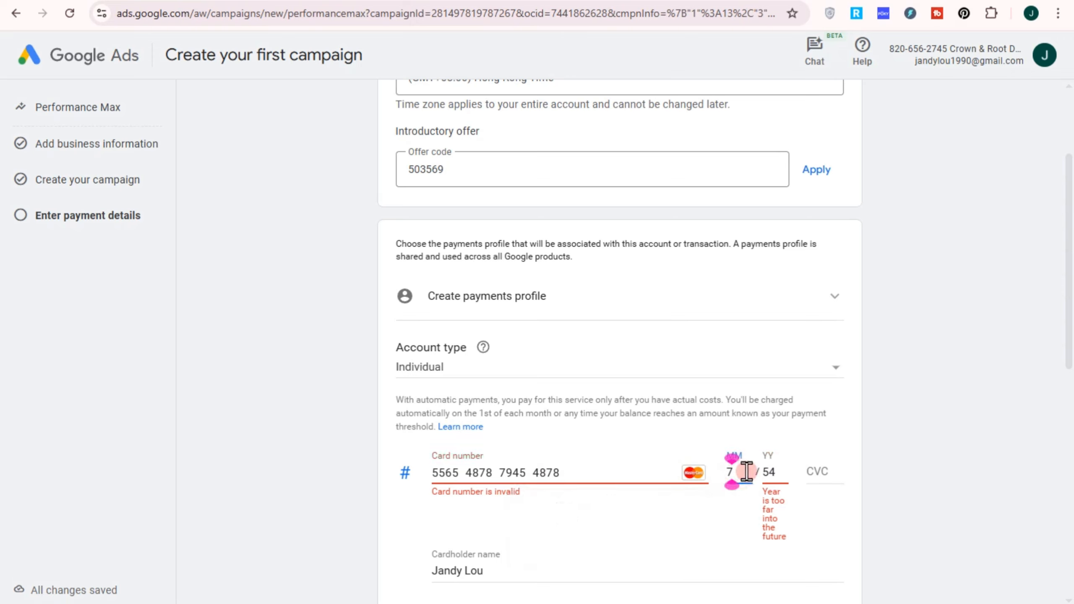
{"action": "key", "text": "BackSpace"}
{"action": "type", "text": "12"}
{"action": "left_click", "coordinate": [679, 545]}
{"action": "left_click_drag", "start_coordinate": [627, 470], "coordinate": [300, 461]}
{"action": "left_click", "coordinate": [564, 508]}
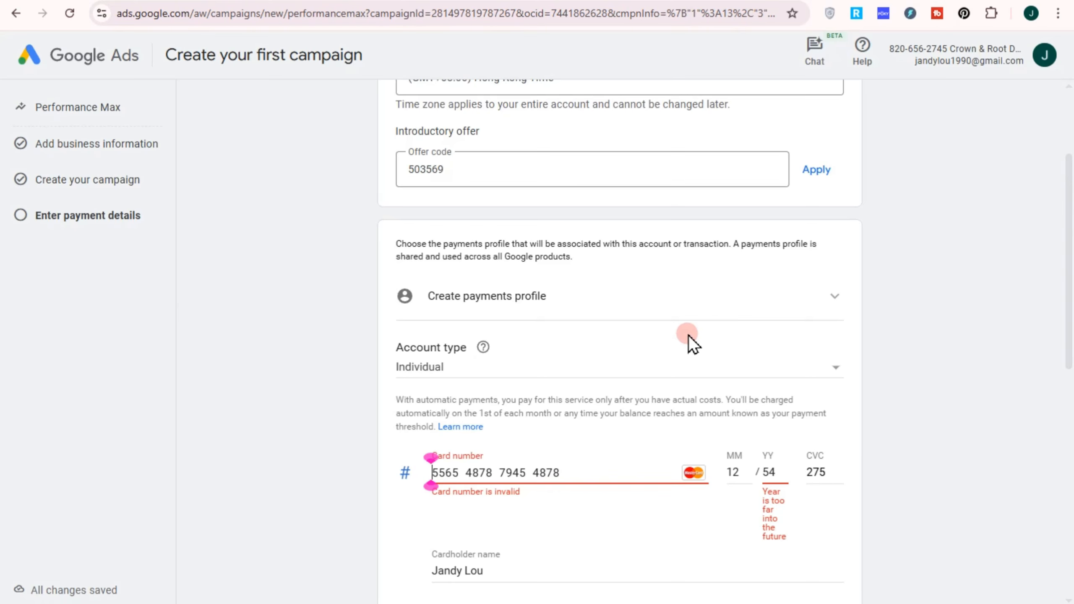
Step: Expand the billing address and set its area to Hong Kong Island
{"action": "scroll", "coordinate": [618, 501], "scroll_direction": "down", "scroll_amount": 2}
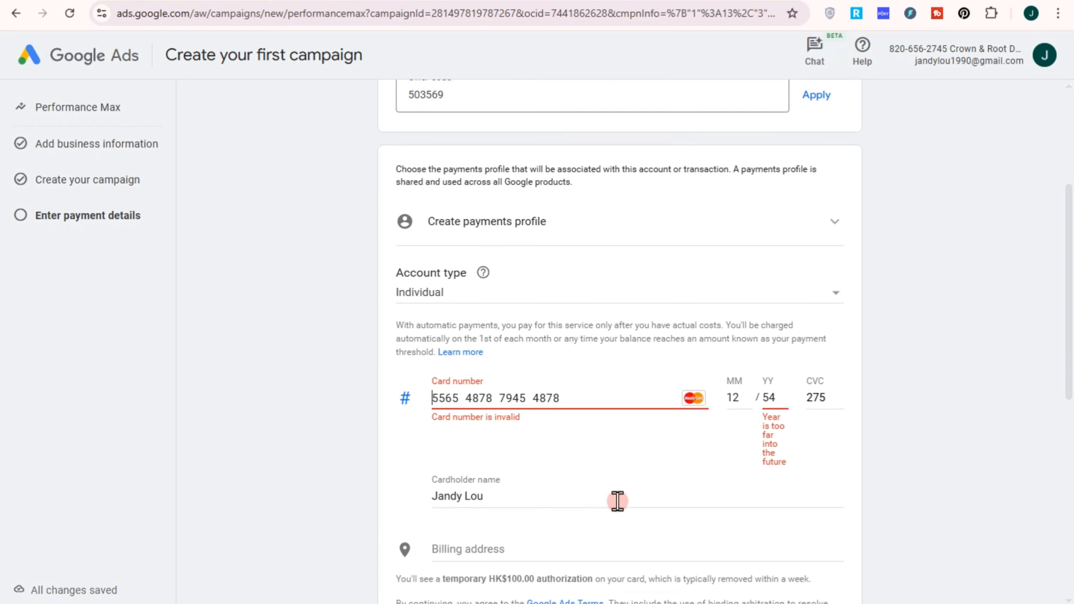
{"action": "left_click", "coordinate": [528, 550]}
{"action": "scroll", "coordinate": [531, 567], "scroll_direction": "down", "scroll_amount": 4}
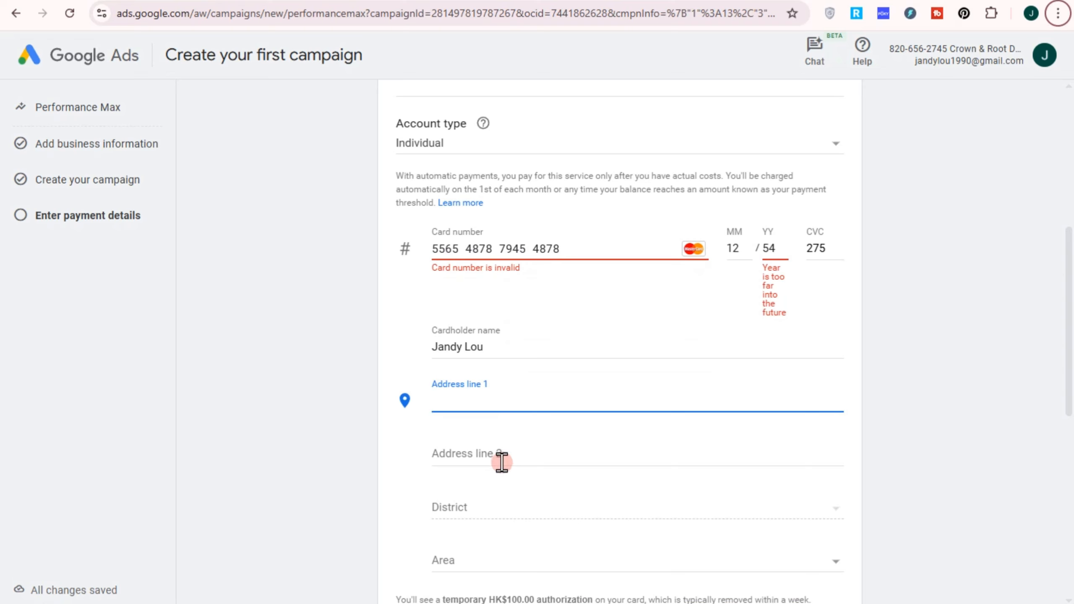
{"action": "scroll", "coordinate": [508, 515], "scroll_direction": "down", "scroll_amount": 3}
{"action": "left_click", "coordinate": [516, 411]}
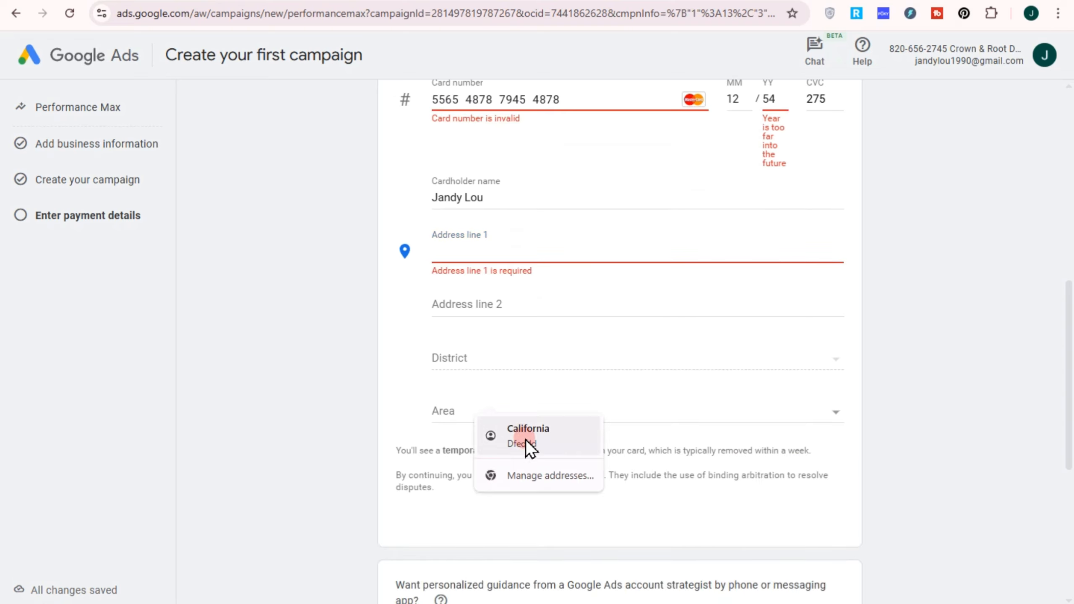
{"action": "left_click", "coordinate": [455, 414]}
{"action": "left_click", "coordinate": [491, 436]}
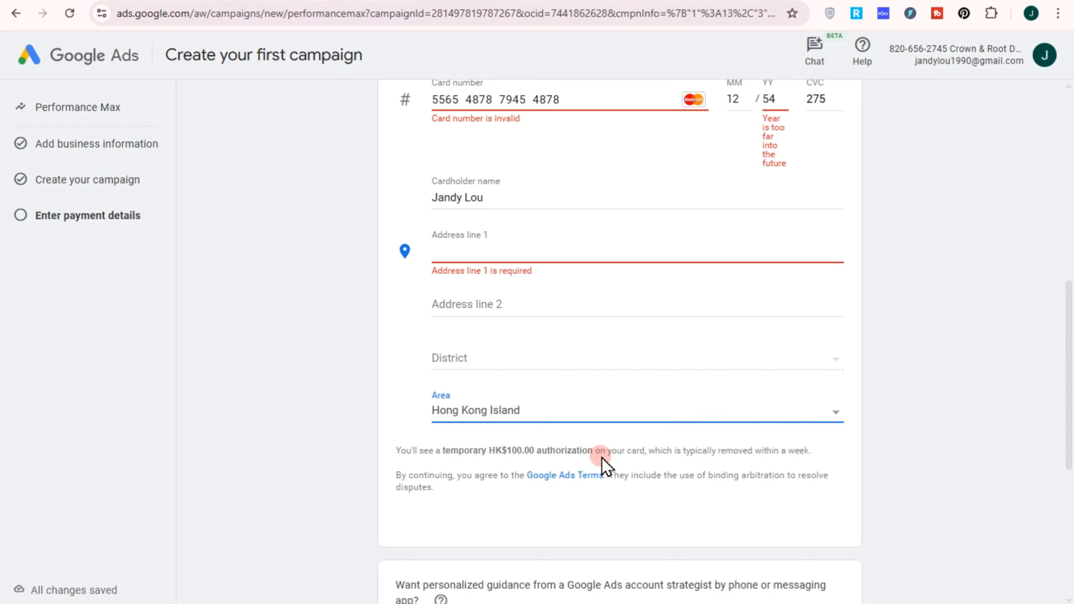
Step: Decline personalized guidance from a Google Ads account strategist and review the entered account and payment details
{"action": "scroll", "coordinate": [601, 458], "scroll_direction": "down", "scroll_amount": 5}
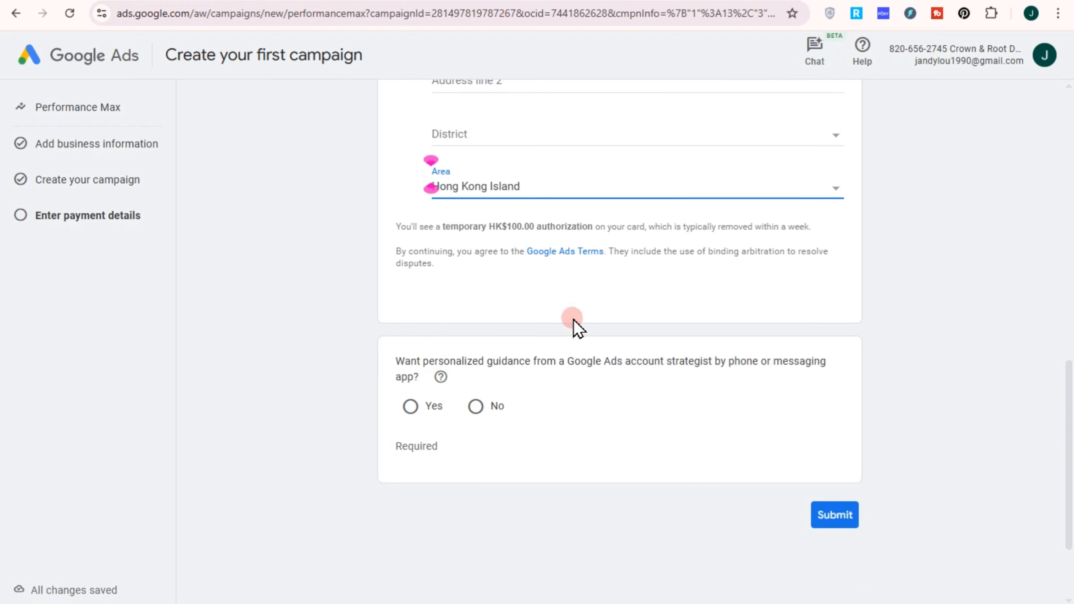
{"action": "left_click", "coordinate": [481, 409]}
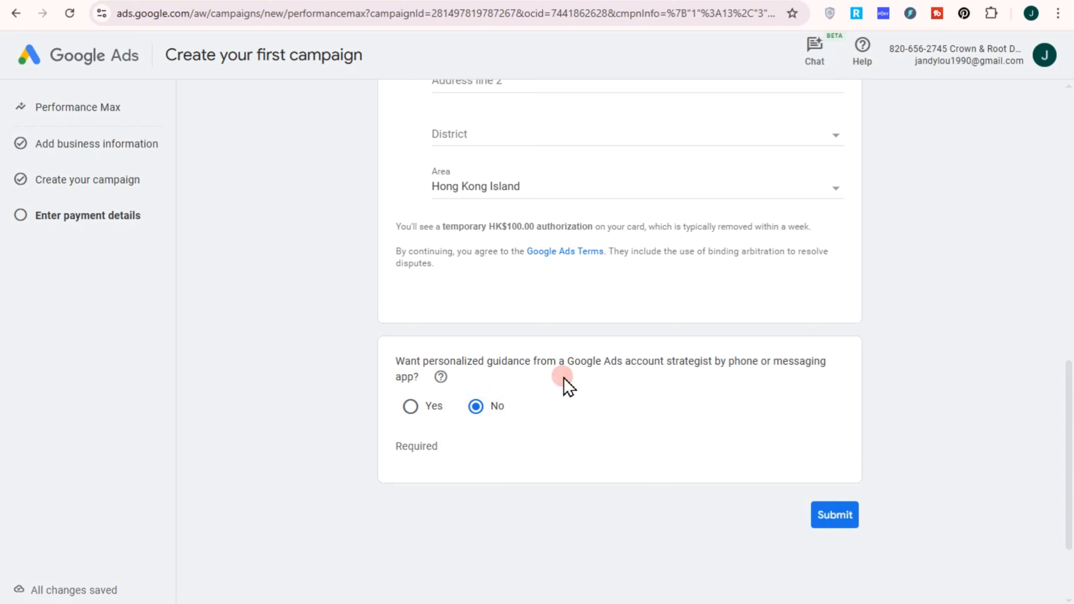
{"action": "scroll", "coordinate": [702, 347], "scroll_direction": "down", "scroll_amount": 2}
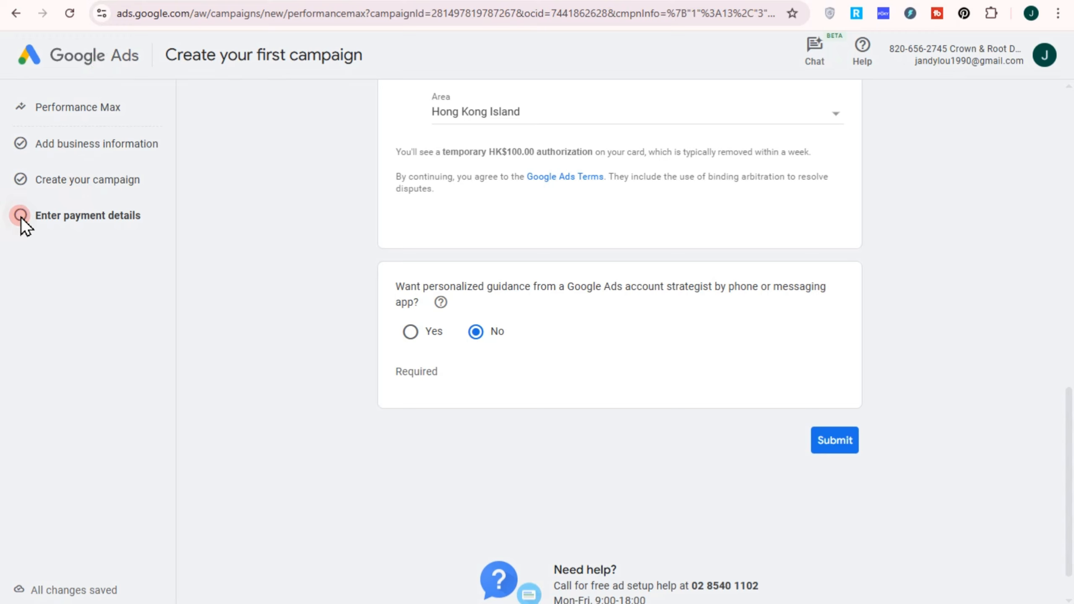
{"action": "scroll", "coordinate": [688, 451], "scroll_direction": "down", "scroll_amount": 1}
{"action": "scroll", "coordinate": [400, 281], "scroll_direction": "up", "scroll_amount": 15}
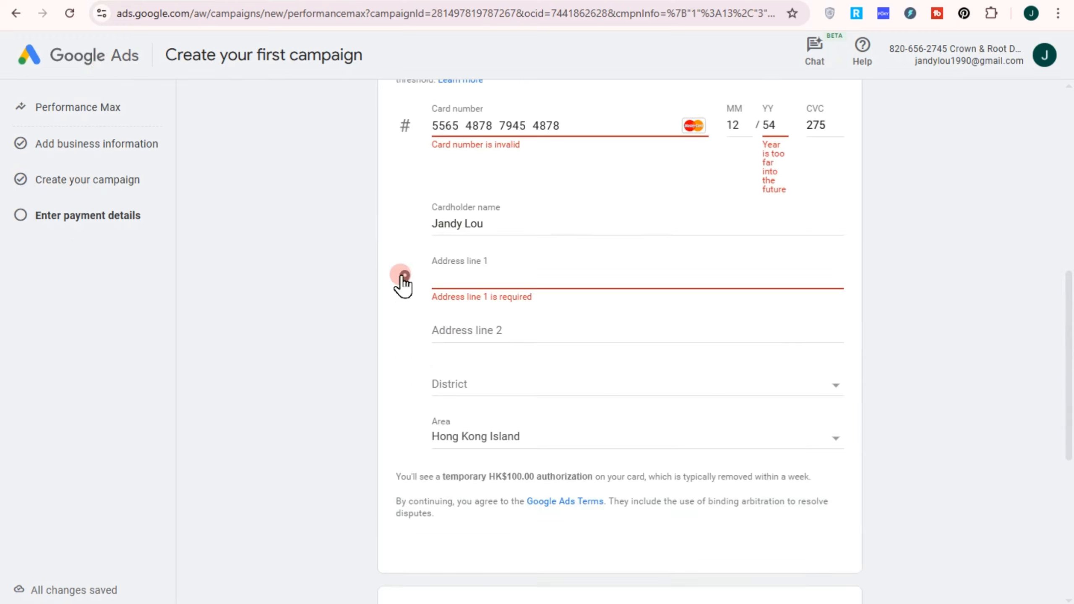
{"action": "left_click_drag", "start_coordinate": [58, 144], "coordinate": [328, 189]}
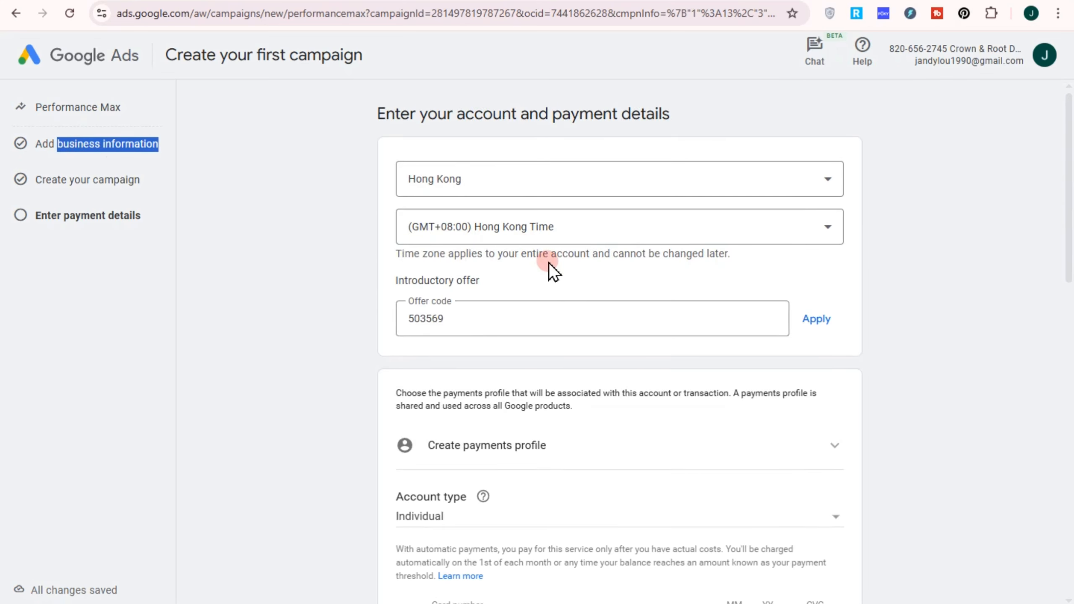
{"action": "key", "text": "alt"}
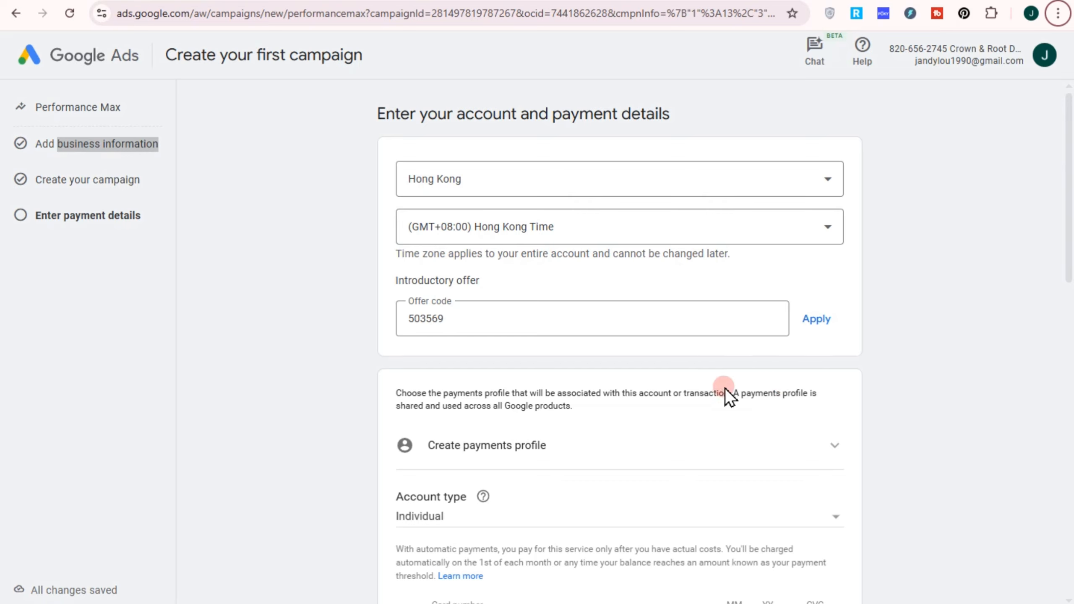